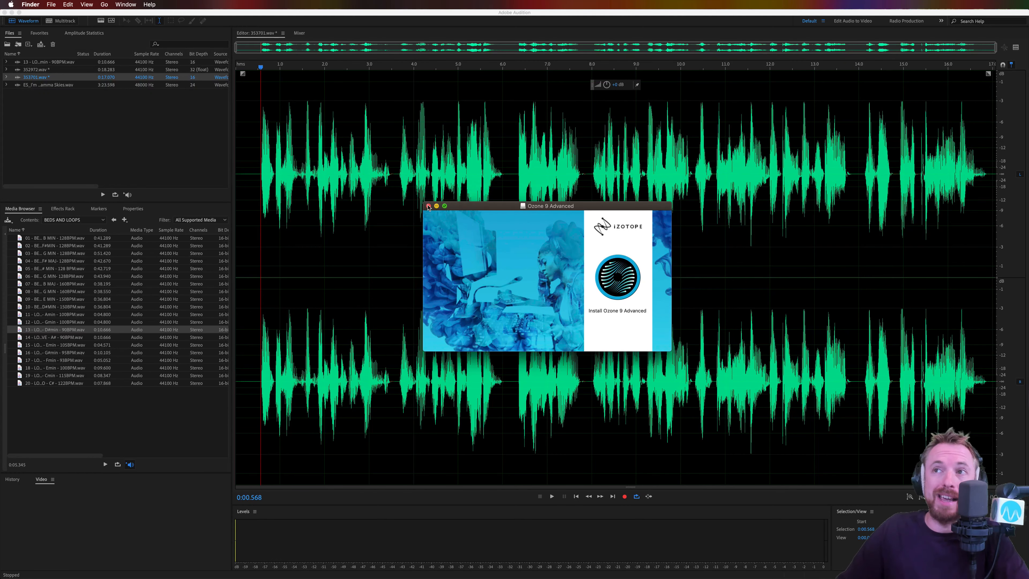
Step: Close the Ozone 9 Advanced installer window and return to the Adobe Audition waveform editor
{"action": "left_click", "coordinate": [428, 206]}
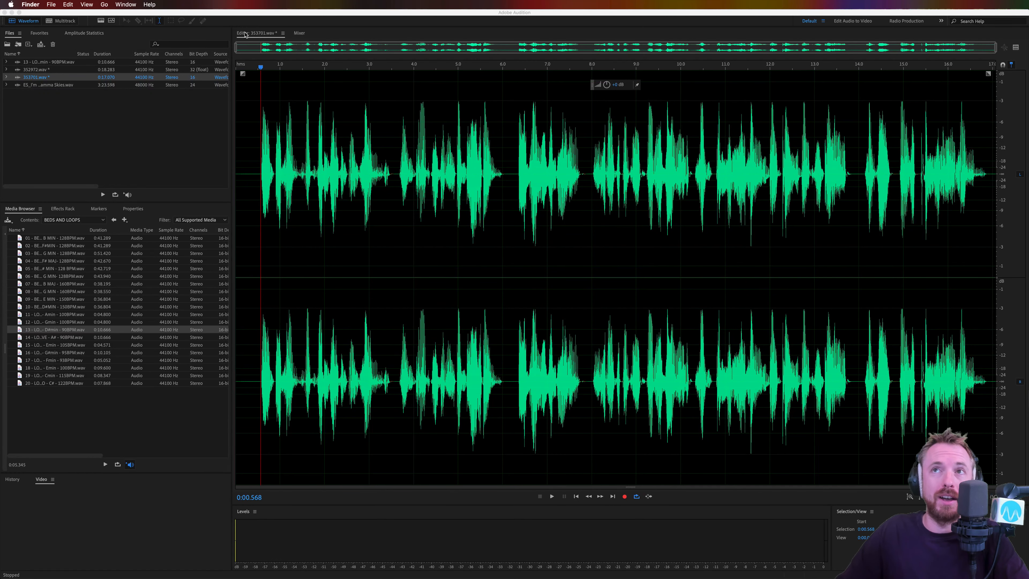
{"action": "left_click", "coordinate": [238, 20]}
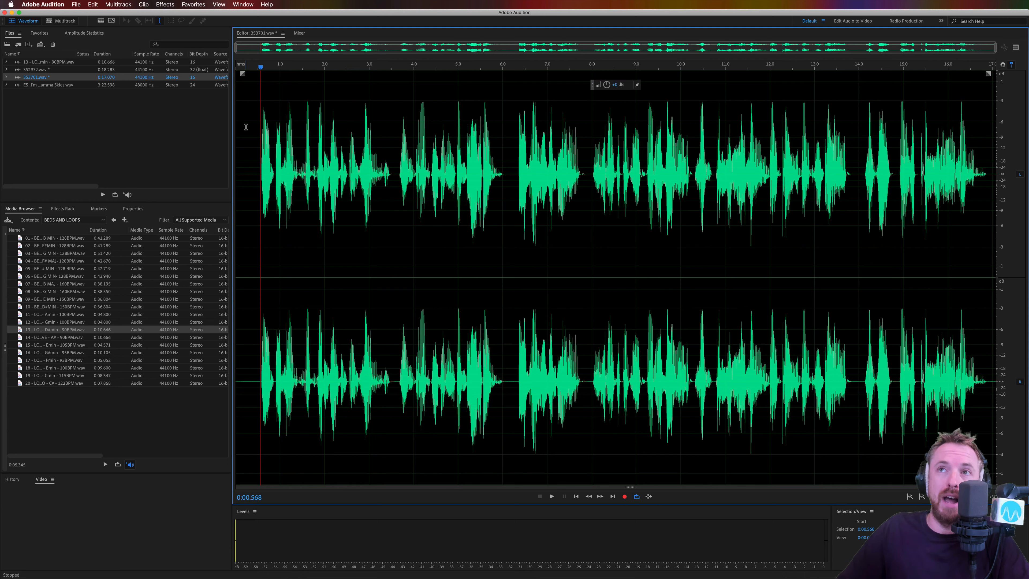
Step: Play the opening of the current voice recording, and open 352972.wav and play its opening for comparison
{"action": "left_click", "coordinate": [256, 129]}
{"action": "key", "text": "space"}
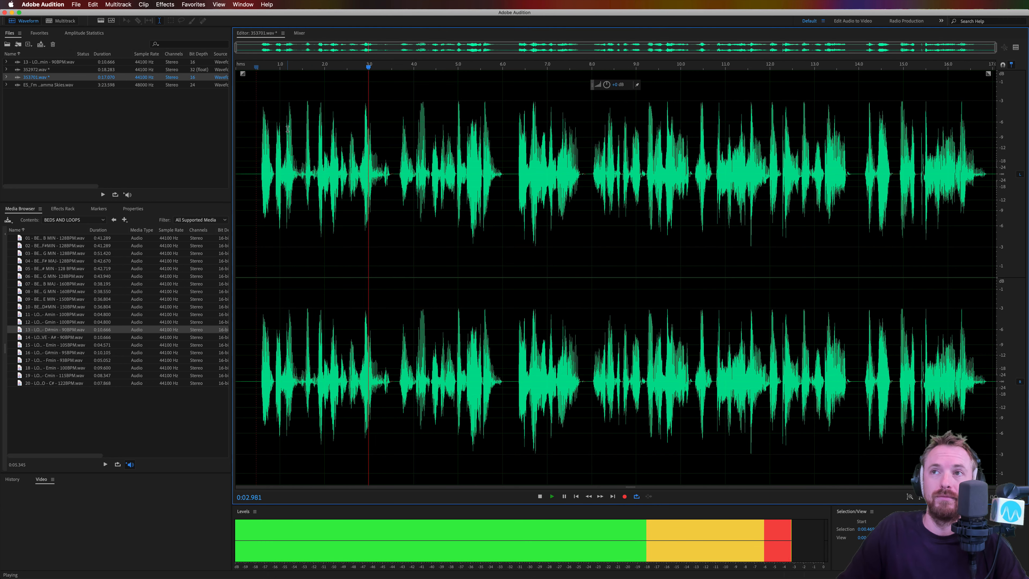
{"action": "key", "text": "space"}
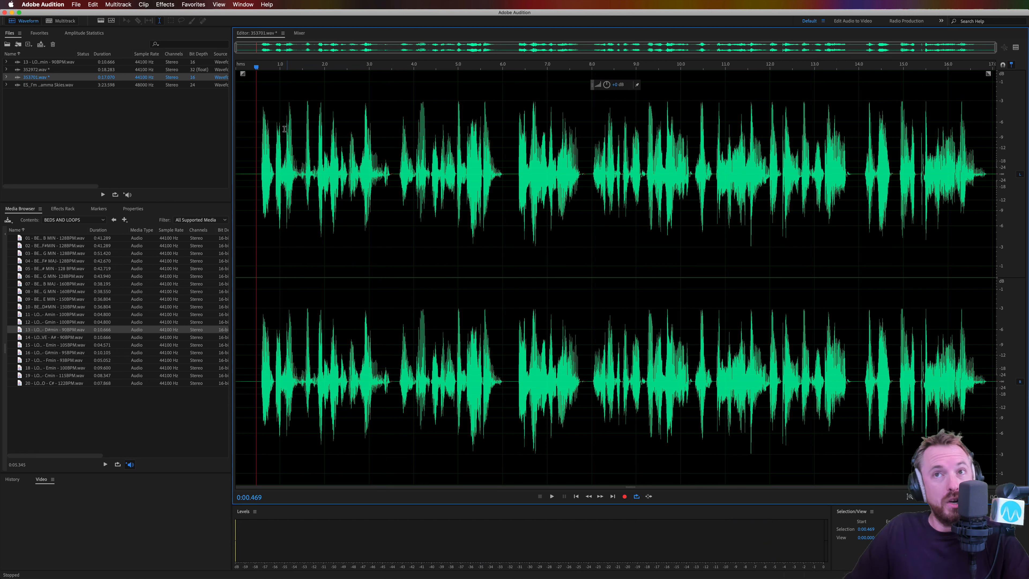
{"action": "left_click", "coordinate": [38, 69]}
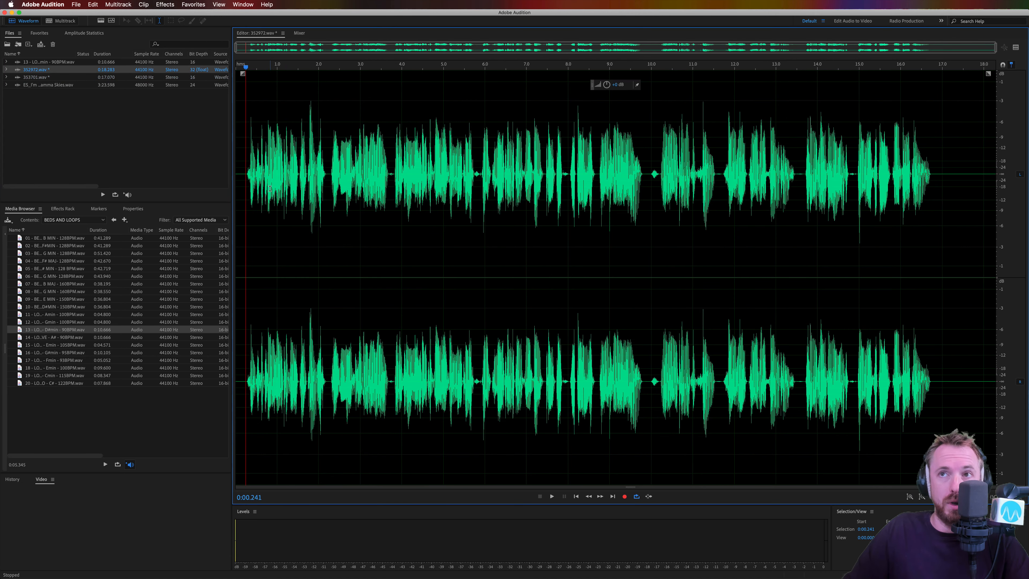
{"action": "key", "text": "space"}
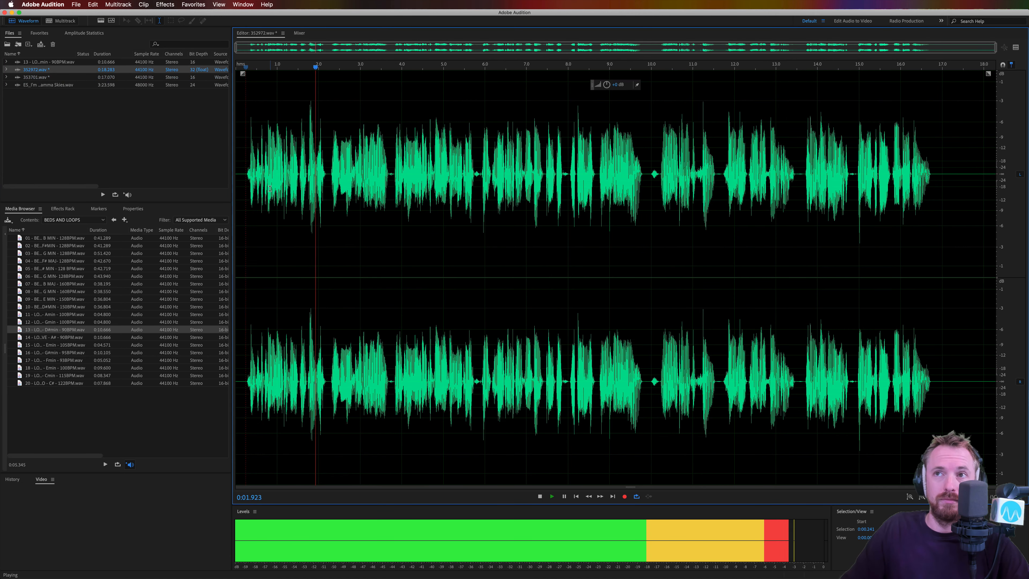
{"action": "key", "text": "space"}
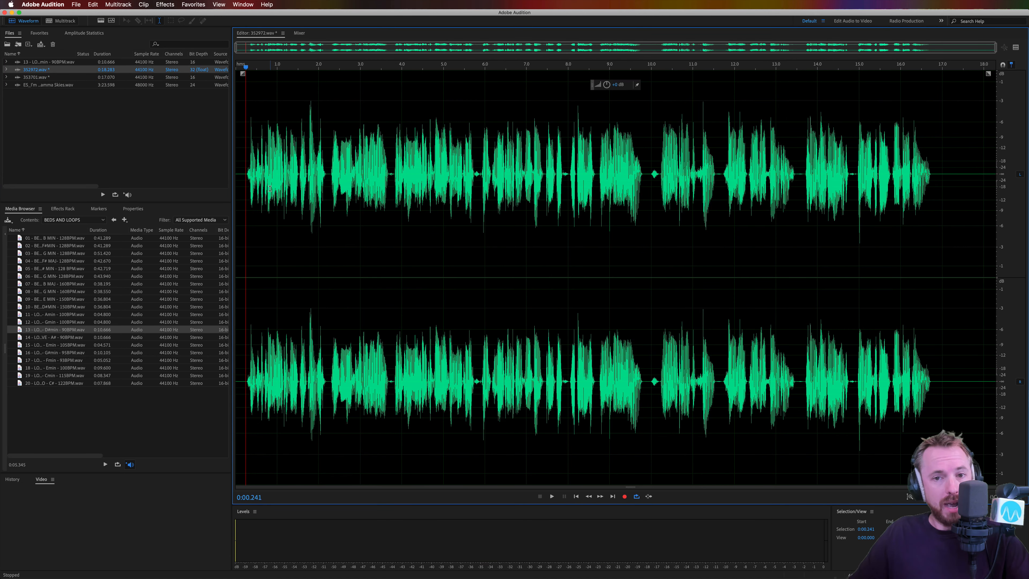
Step: Reopen the 17-second voice recording and load the iZotope Ozone 9 Match EQ effect on it
{"action": "left_click", "coordinate": [39, 77]}
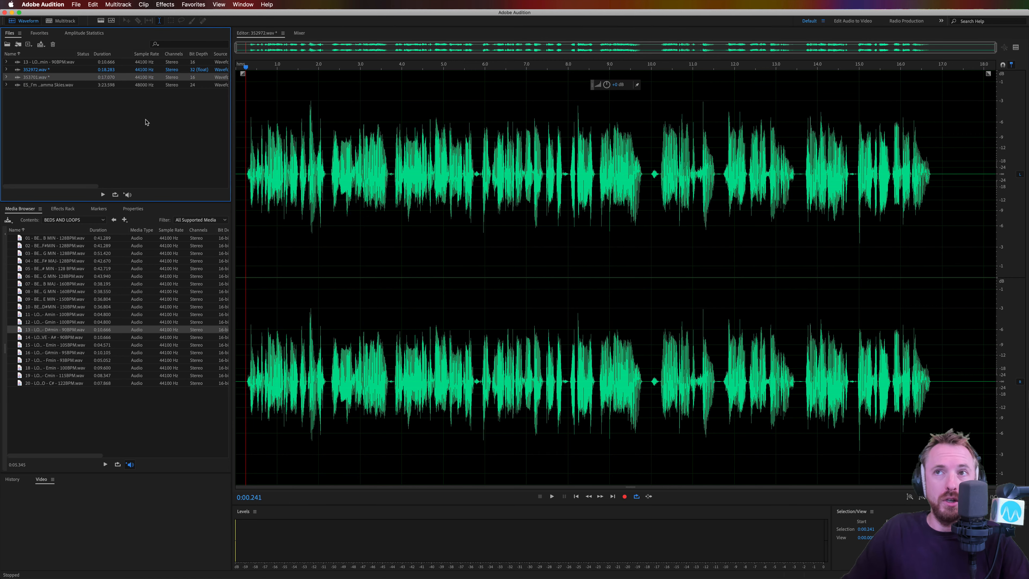
{"action": "double_click", "coordinate": [36, 78]}
{"action": "left_click", "coordinate": [164, 4]}
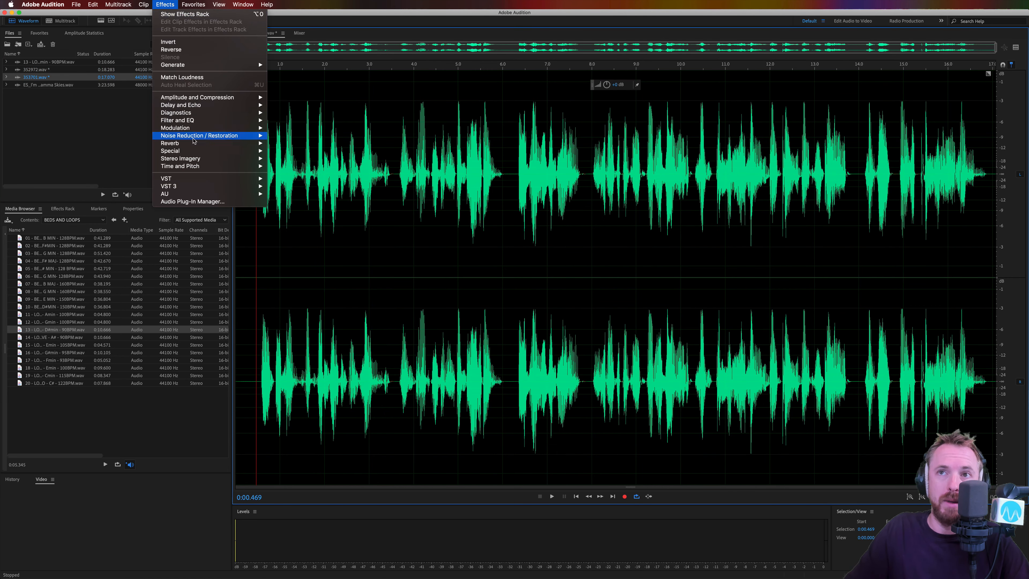
{"action": "mouse_move", "coordinate": [202, 195]}
{"action": "mouse_move", "coordinate": [313, 226]}
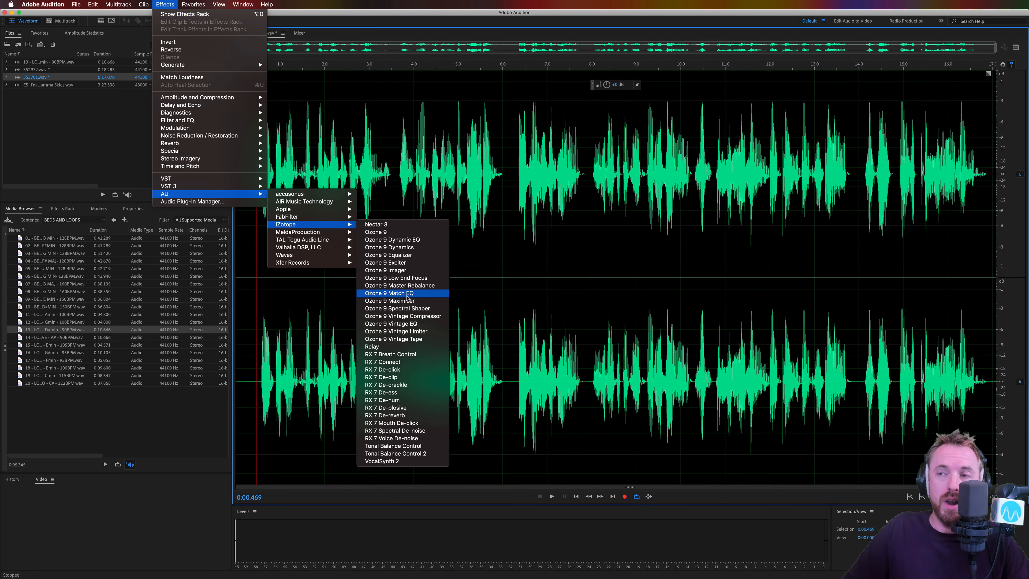
{"action": "left_click", "coordinate": [418, 298]}
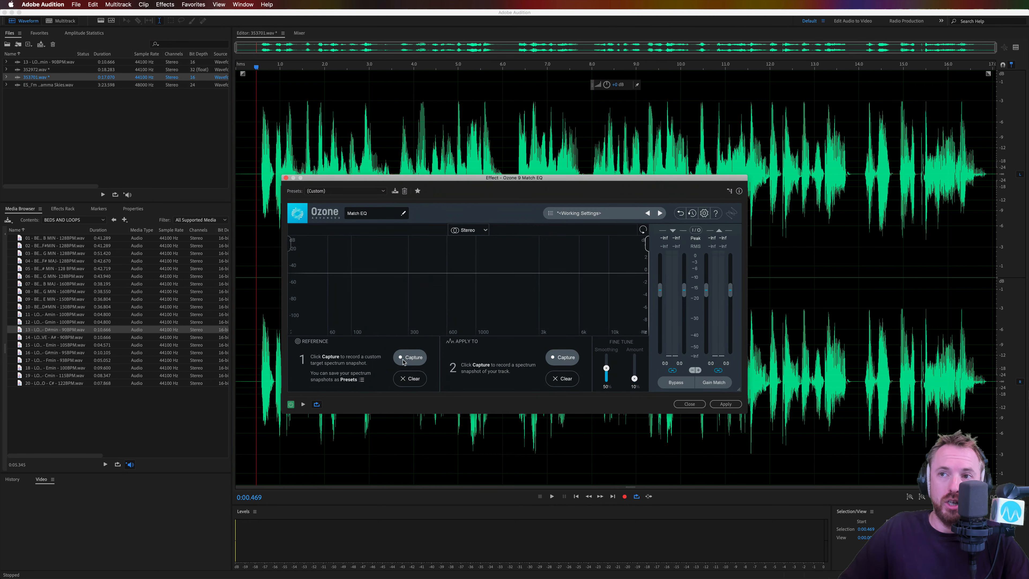
Step: Capture the voice recording's spectrum as the Match EQ reference while playing it back
{"action": "left_click", "coordinate": [417, 360]}
{"action": "key", "text": "space"}
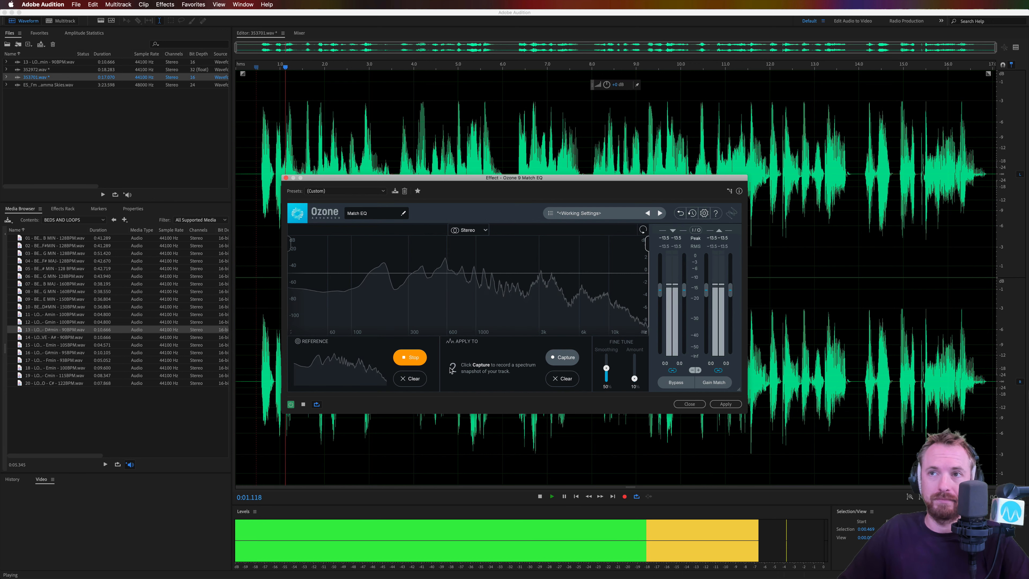
{"action": "key", "text": "space"}
{"action": "left_click", "coordinate": [419, 360]}
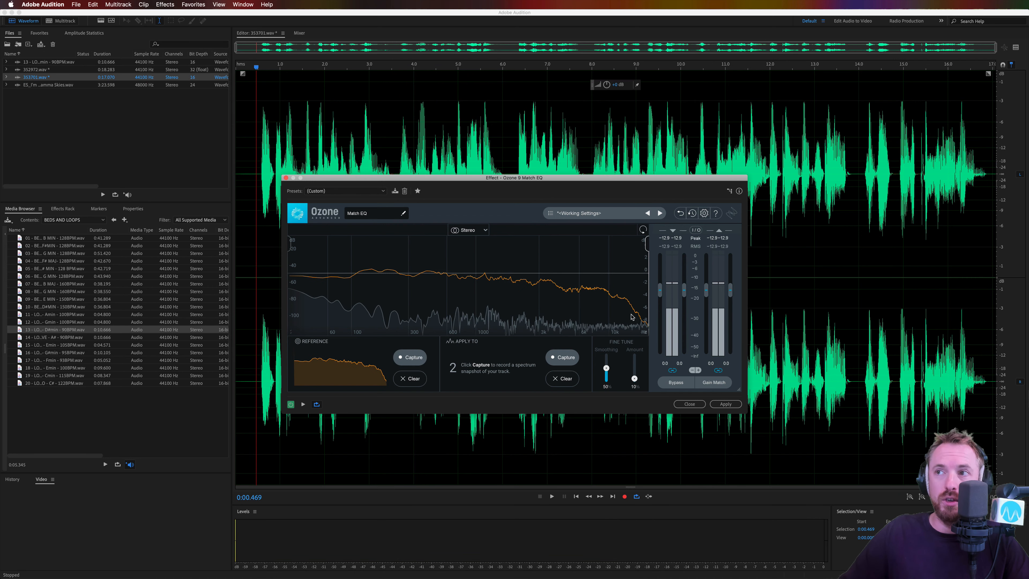
Step: Save the captured reference as a new Match EQ preset named AI MRC and close the effect without applying it
{"action": "left_click", "coordinate": [578, 213]}
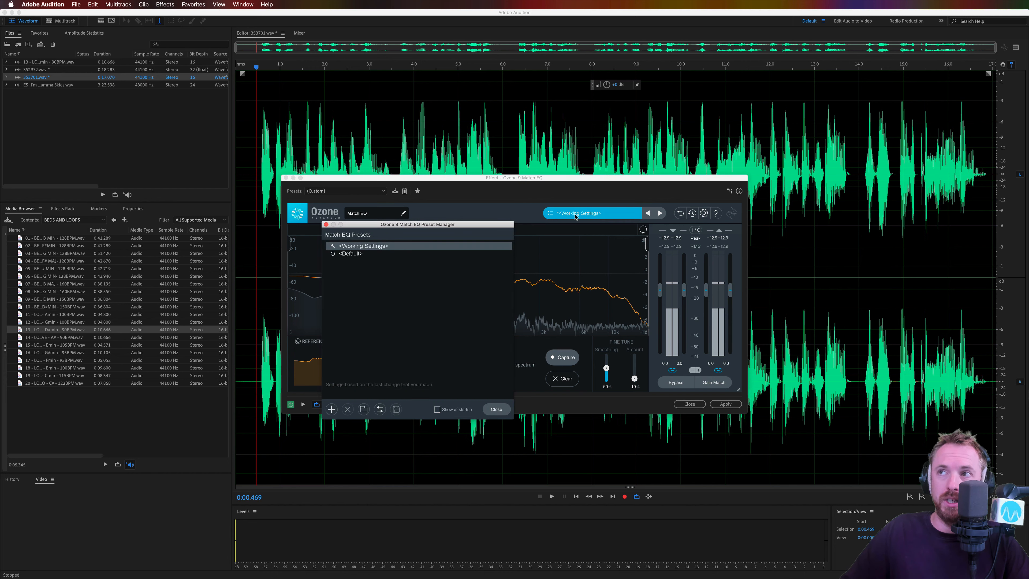
{"action": "left_click", "coordinate": [331, 409]}
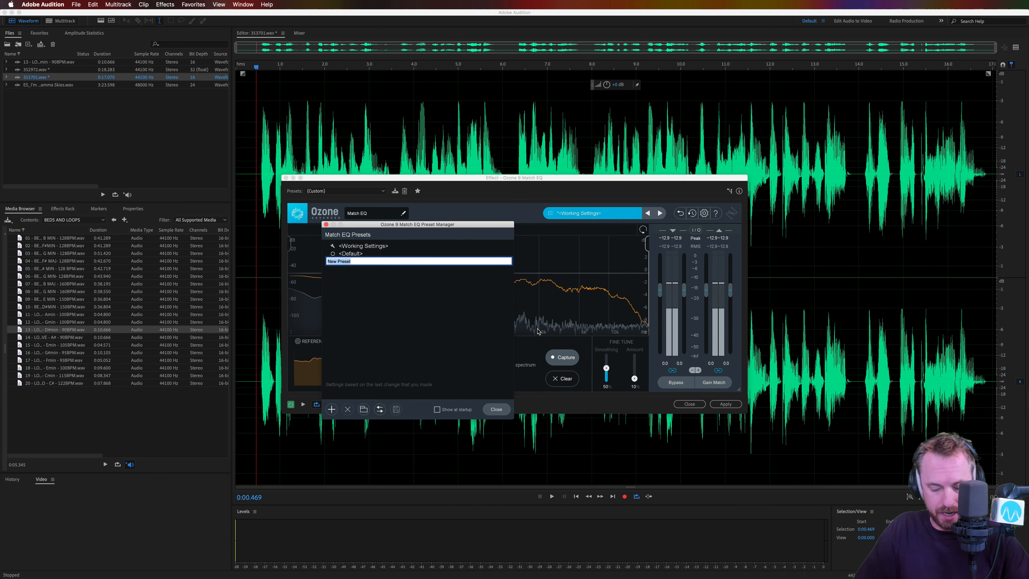
{"action": "type", "text": "AI MRC"}
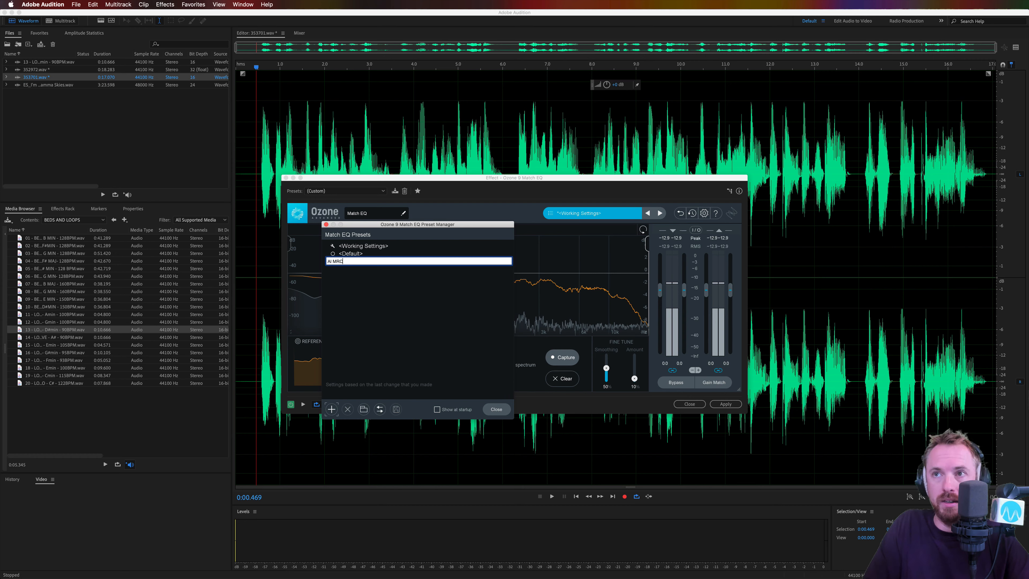
{"action": "key", "text": "Return"}
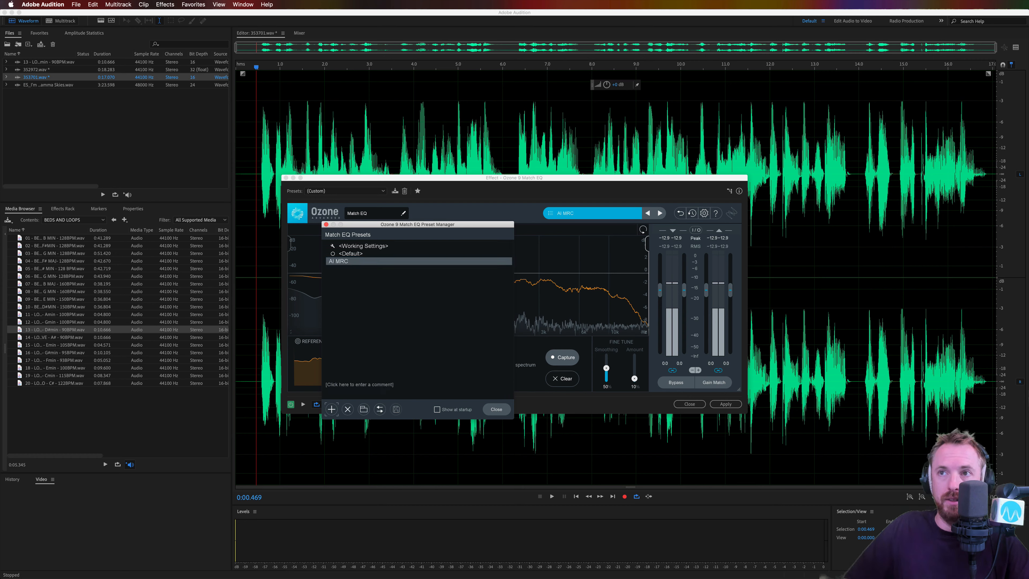
{"action": "left_click", "coordinate": [495, 410]}
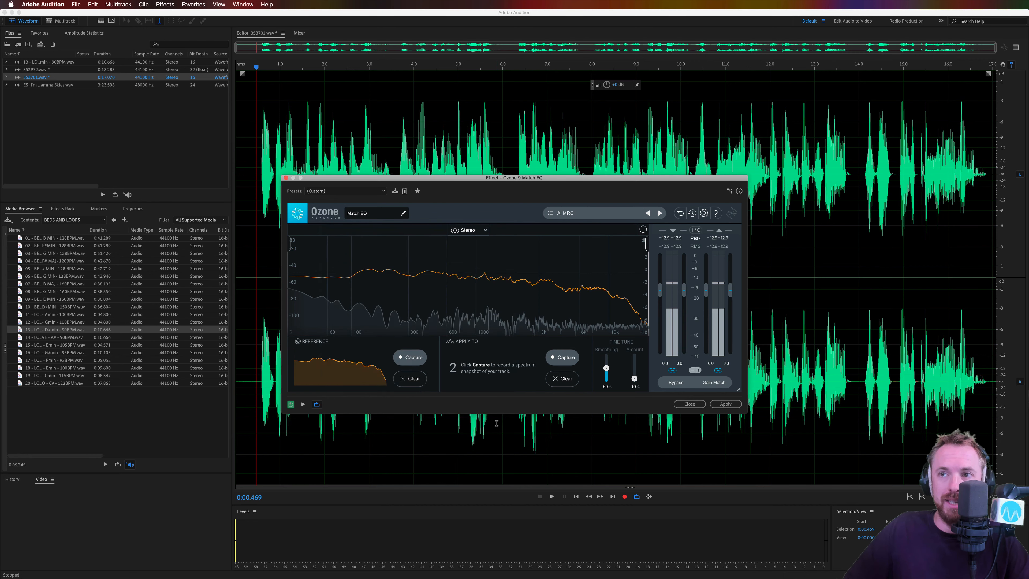
{"action": "left_click", "coordinate": [689, 404]}
Step: Open 352972.wav, select its entire waveform, and load Ozone 9 Match EQ on it
{"action": "double_click", "coordinate": [52, 70]}
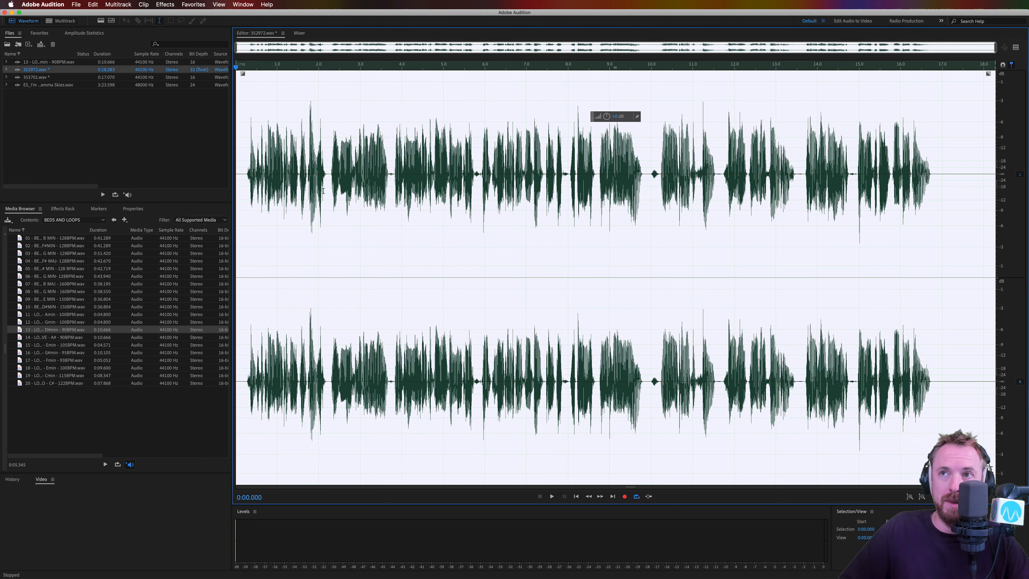
{"action": "key", "text": "super+a"}
{"action": "left_click", "coordinate": [165, 4]}
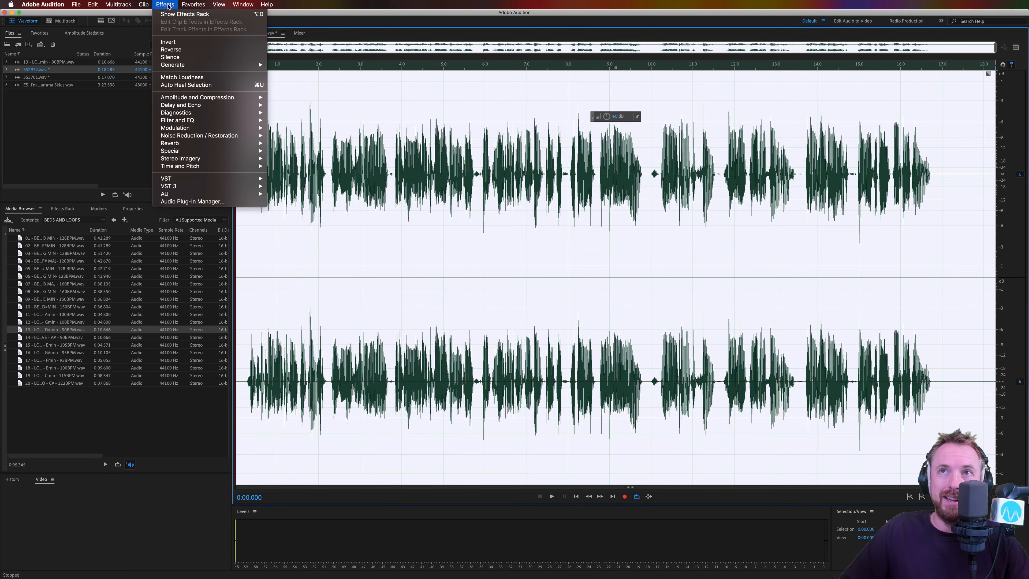
{"action": "mouse_move", "coordinate": [187, 195]}
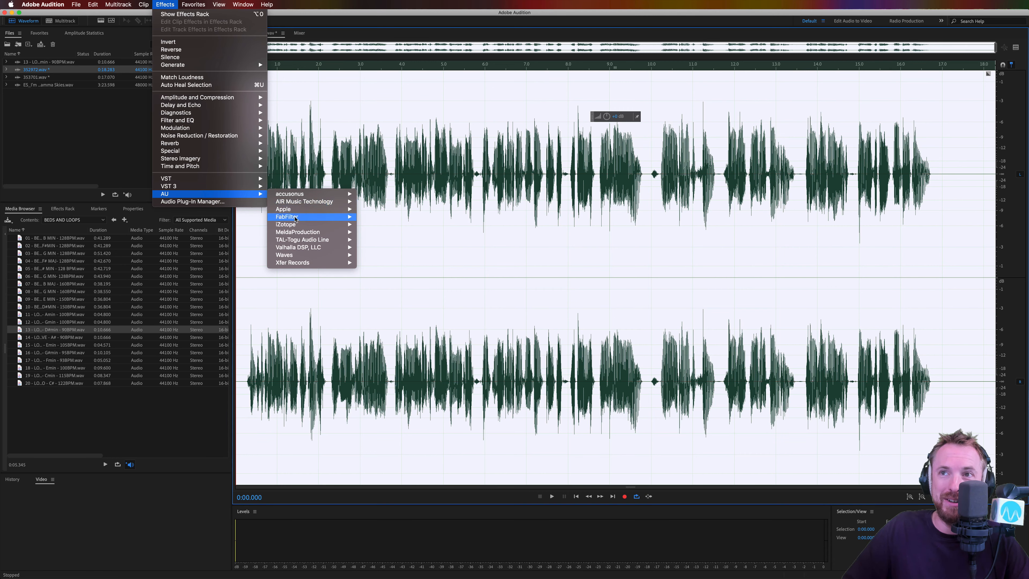
{"action": "mouse_move", "coordinate": [296, 224]}
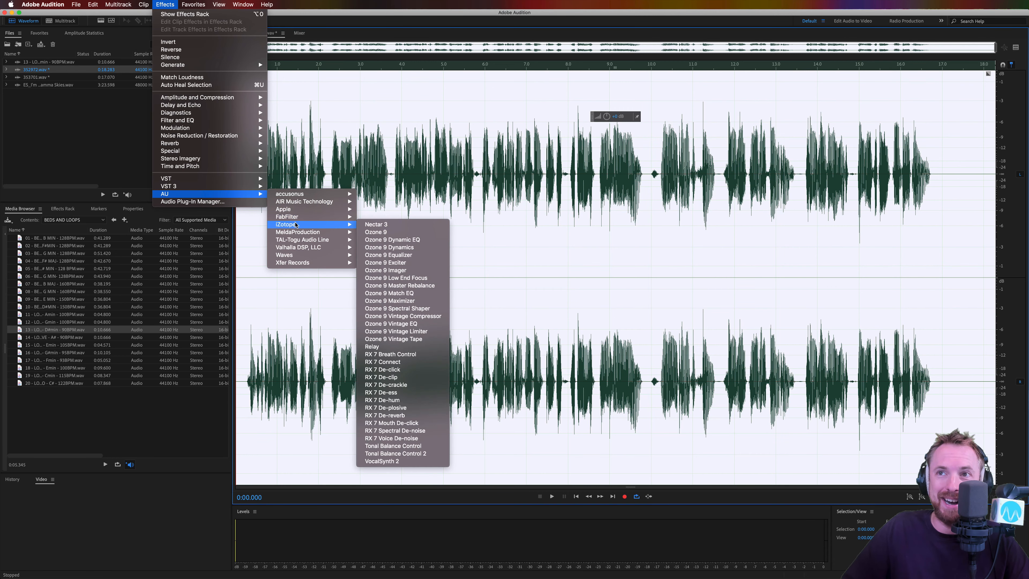
{"action": "left_click", "coordinate": [395, 295]}
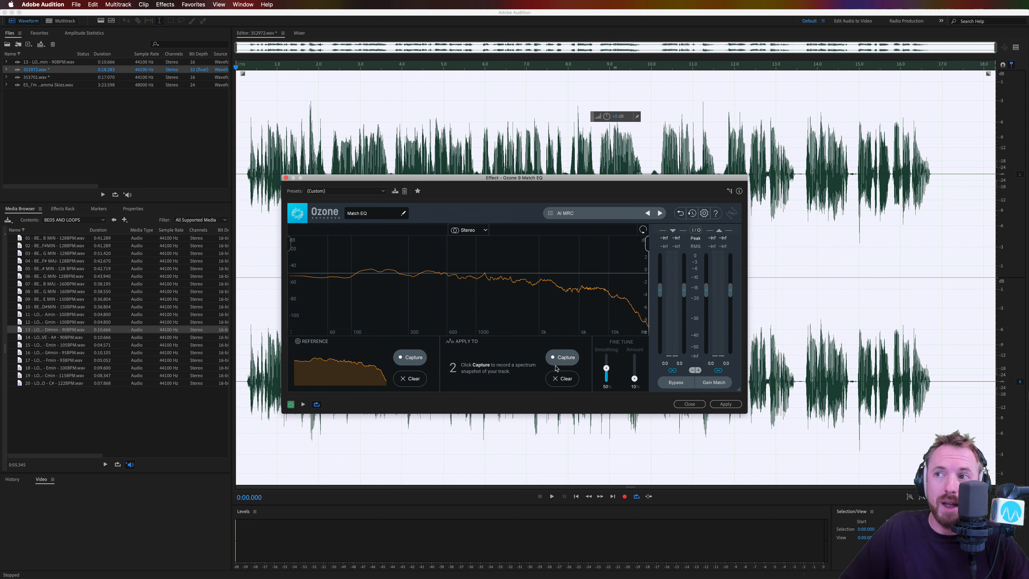
Step: Capture the spectrum of 352972.wav during playback as the Match EQ Apply To snapshot
{"action": "left_click", "coordinate": [561, 358]}
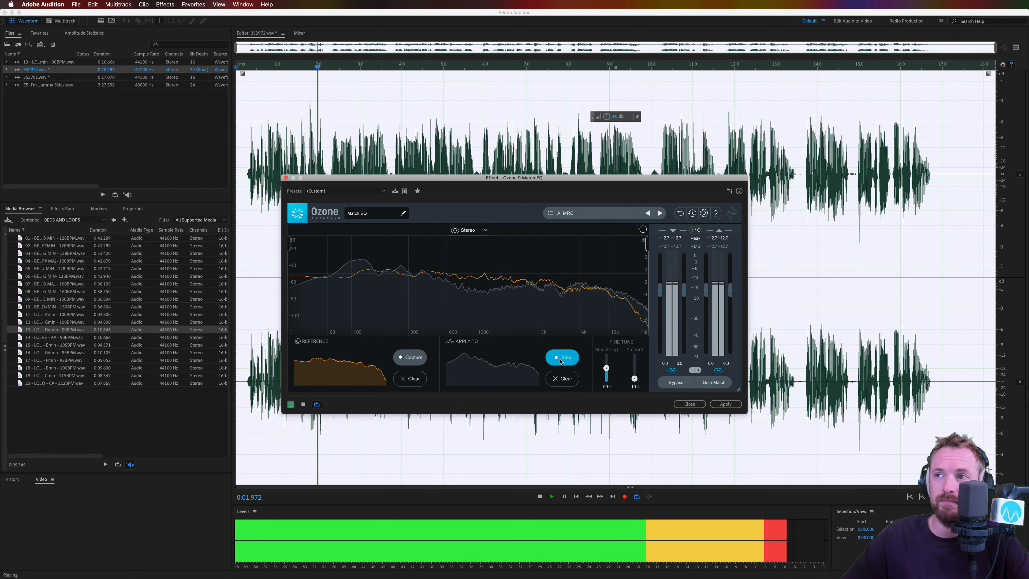
{"action": "left_click", "coordinate": [561, 359]}
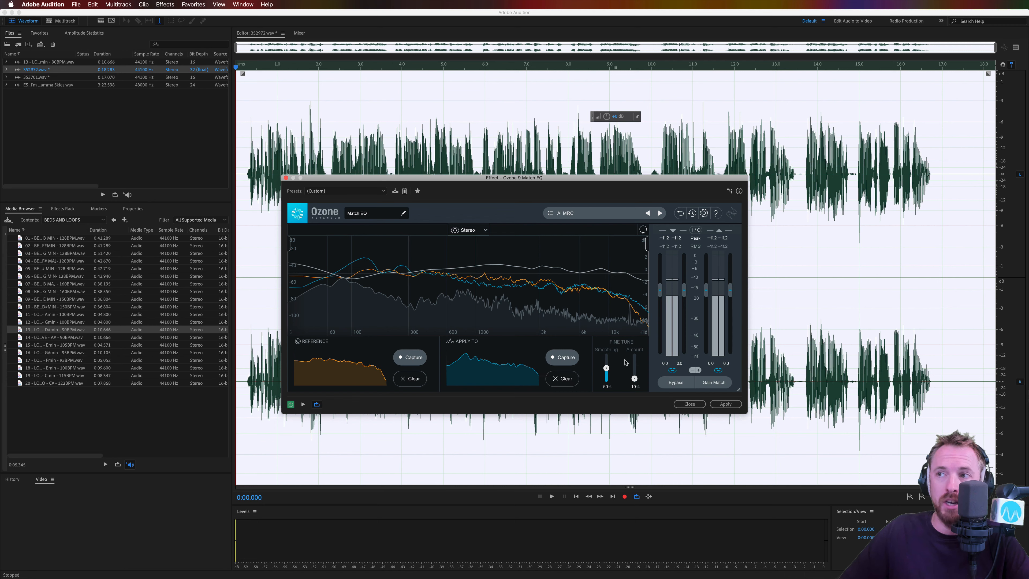
Step: Try Match EQ Amount levels of 0% and 40%, lower the Amount again, and set Smoothing to 22%
{"action": "left_click_drag", "start_coordinate": [634, 378], "coordinate": [635, 384]}
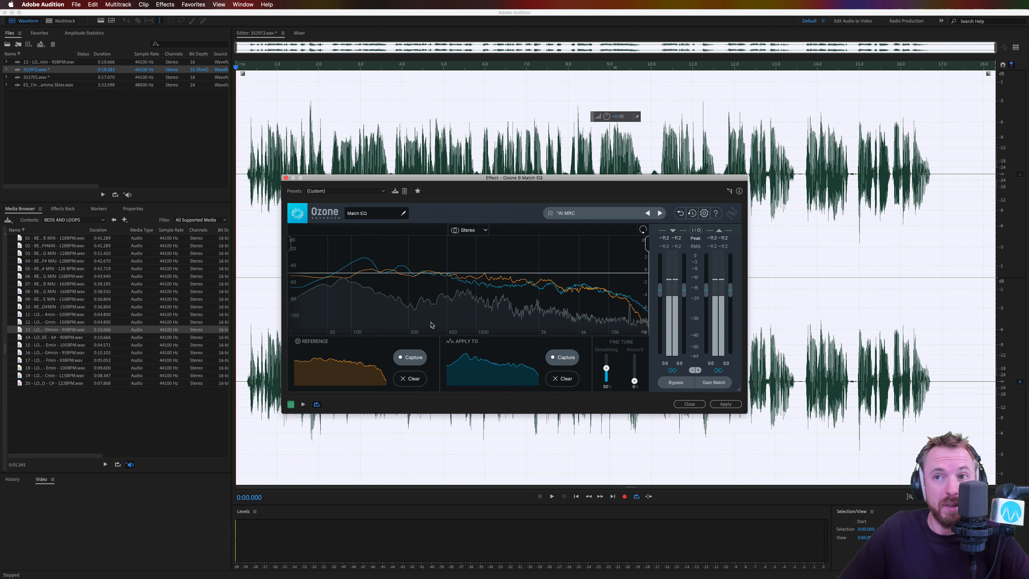
{"action": "left_click_drag", "start_coordinate": [635, 385], "coordinate": [637, 377]}
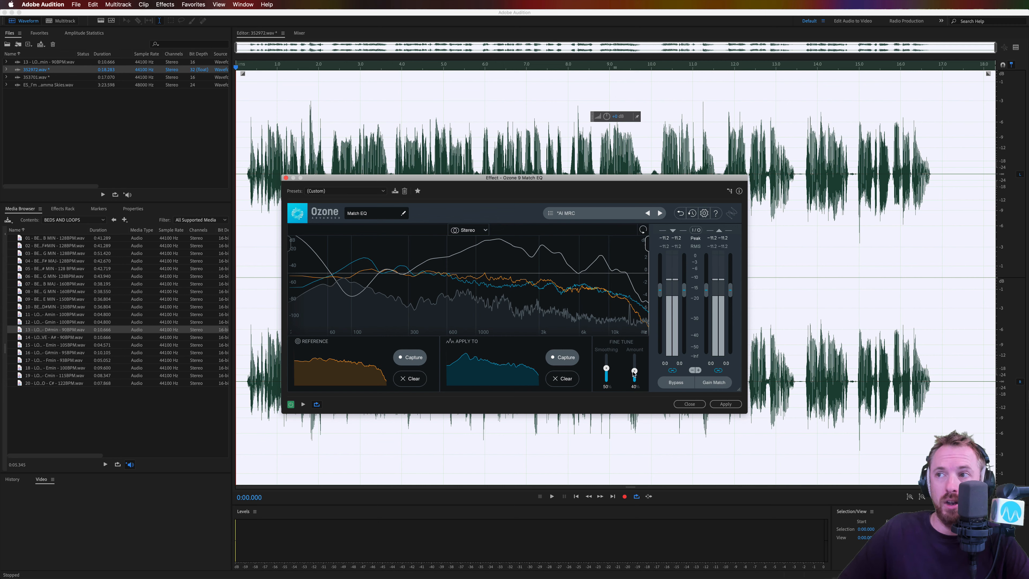
{"action": "left_click_drag", "start_coordinate": [634, 373], "coordinate": [636, 379]}
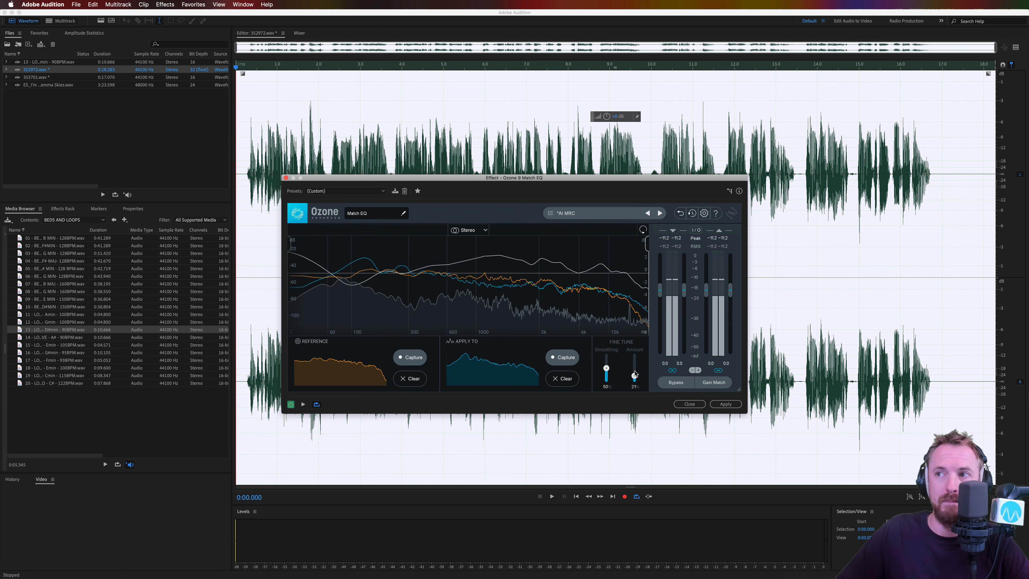
{"action": "mouse_move", "coordinate": [608, 373]}
{"action": "left_mouse_down"}
{"action": "mouse_move", "coordinate": [608, 357]}
{"action": "mouse_move", "coordinate": [608, 382]}
{"action": "left_mouse_up"}
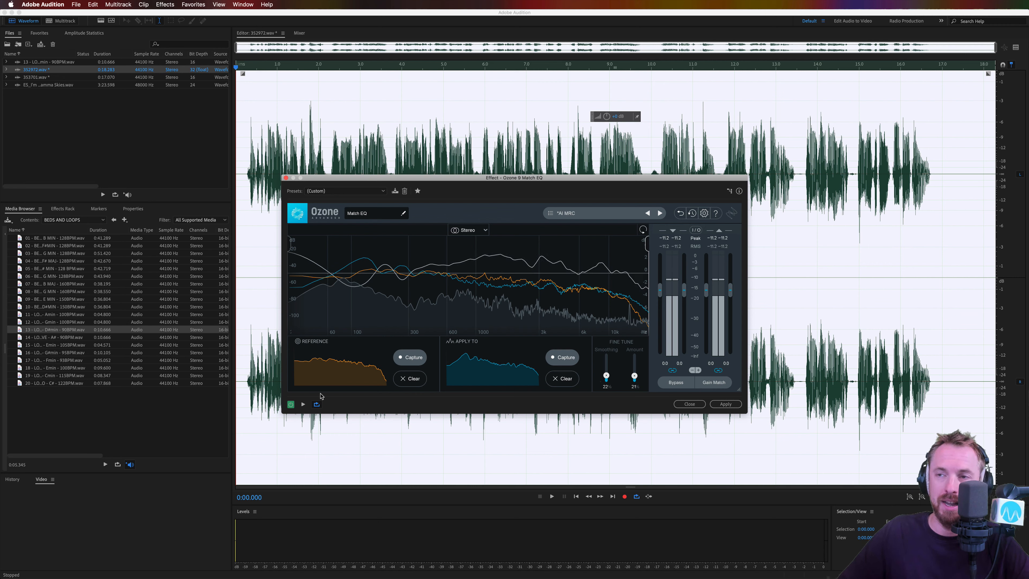
Step: Preview the matched EQ, raise the Amount to about 56%, and apply the effect to 352972.wav
{"action": "key", "text": "space"}
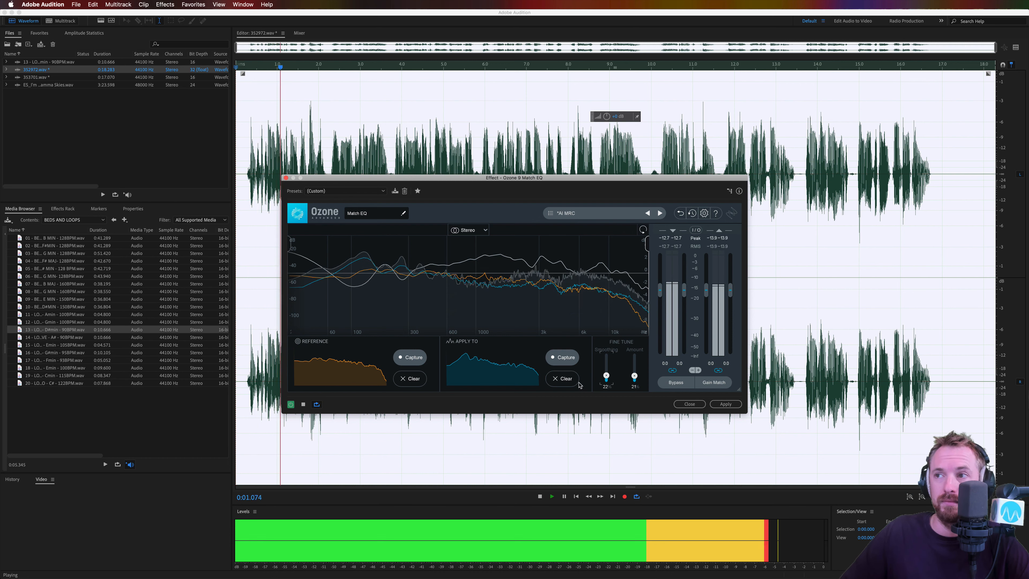
{"action": "left_click_drag", "start_coordinate": [634, 376], "coordinate": [635, 369]}
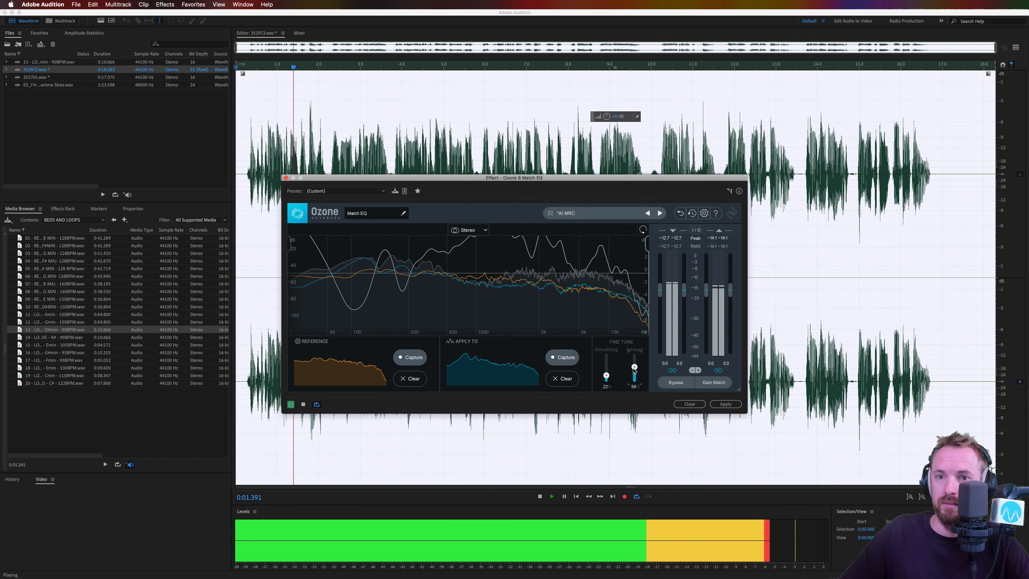
{"action": "key", "text": "space"}
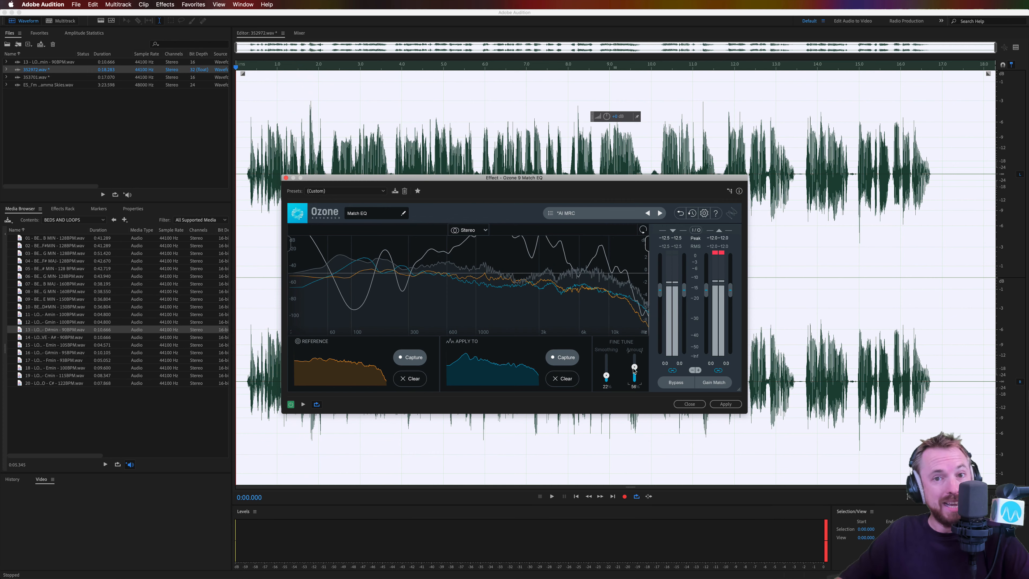
{"action": "left_click", "coordinate": [718, 406]}
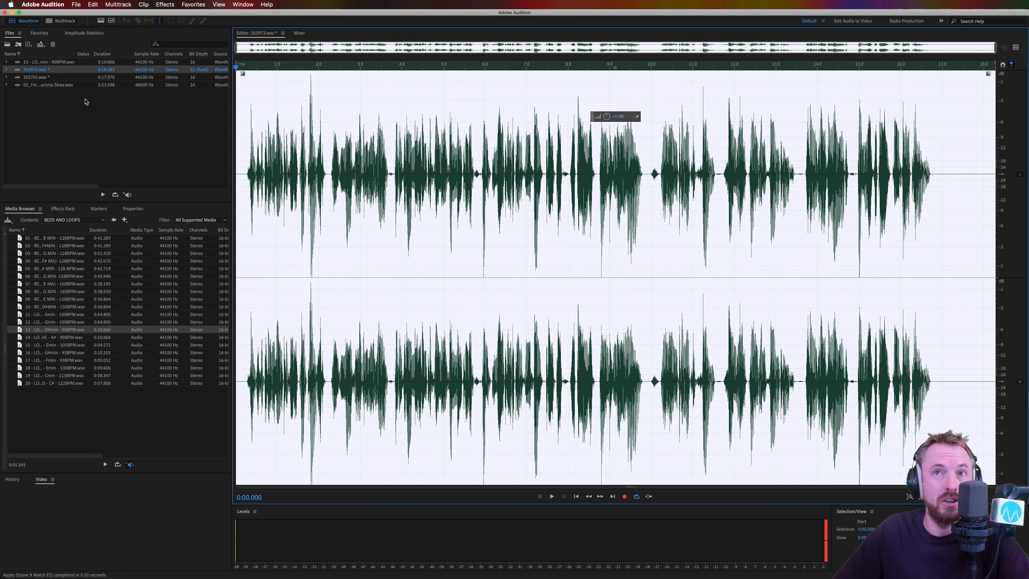
Step: Open the song I'm Right Next to You by Gamma Skies in the editor and switch to the Epidemic Sound library in Chrome
{"action": "double_click", "coordinate": [68, 86]}
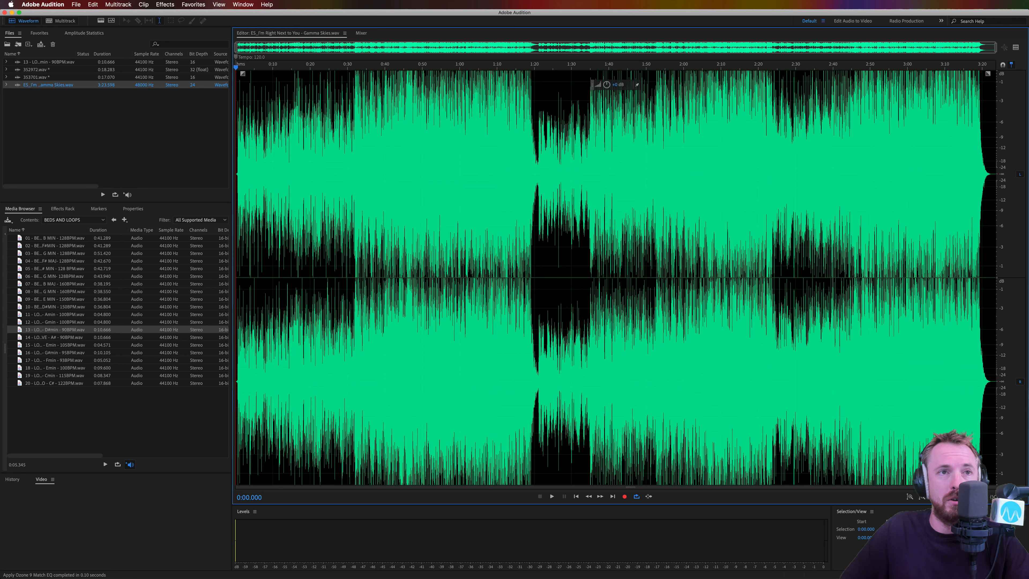
{"action": "key", "text": "super+Tab"}
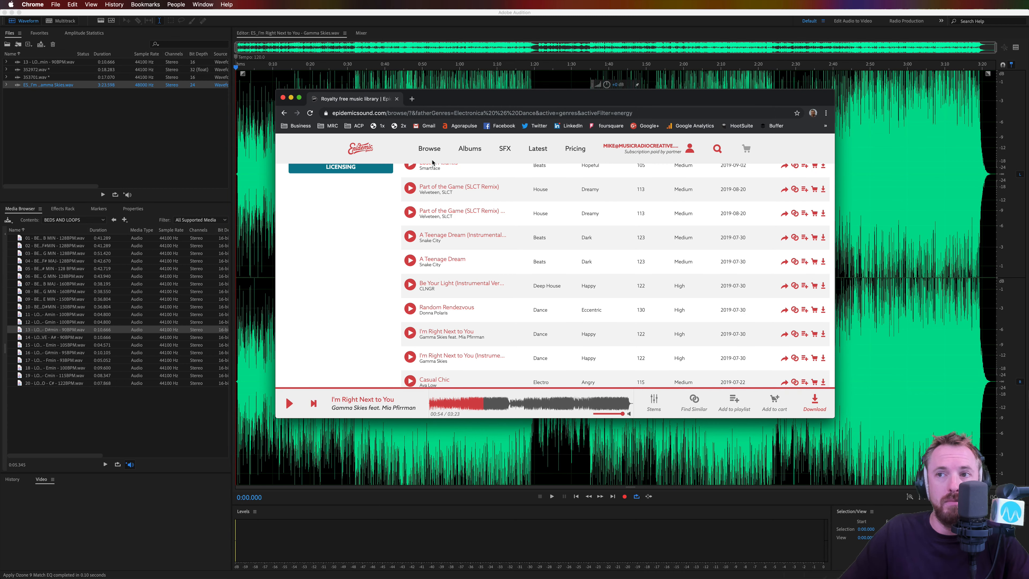
Step: Put away the Chrome window, return to Adobe Audition and play the opening of I'm Right Next to You
{"action": "double_click", "coordinate": [452, 105]}
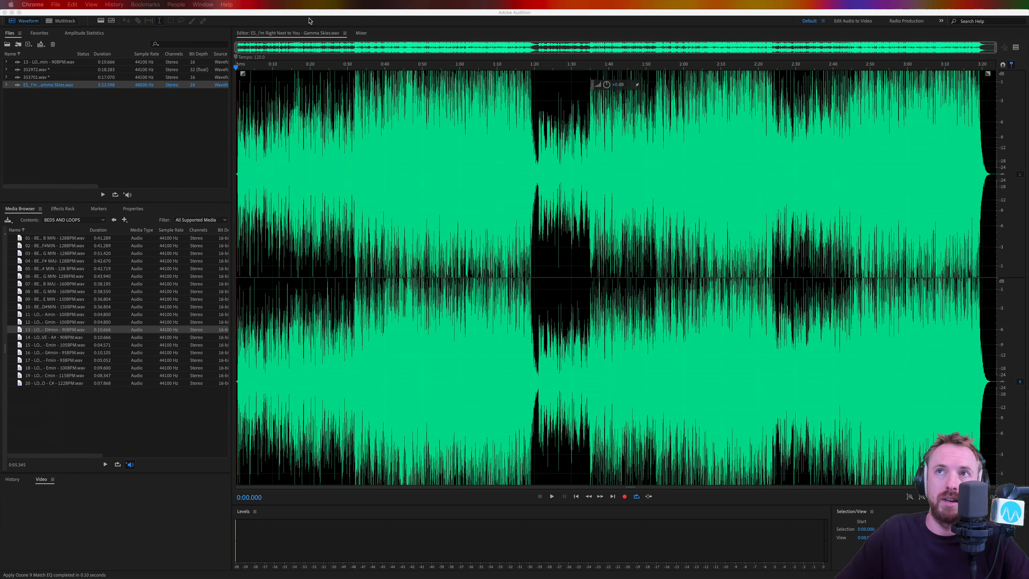
{"action": "left_click", "coordinate": [311, 19]}
{"action": "key", "text": "space"}
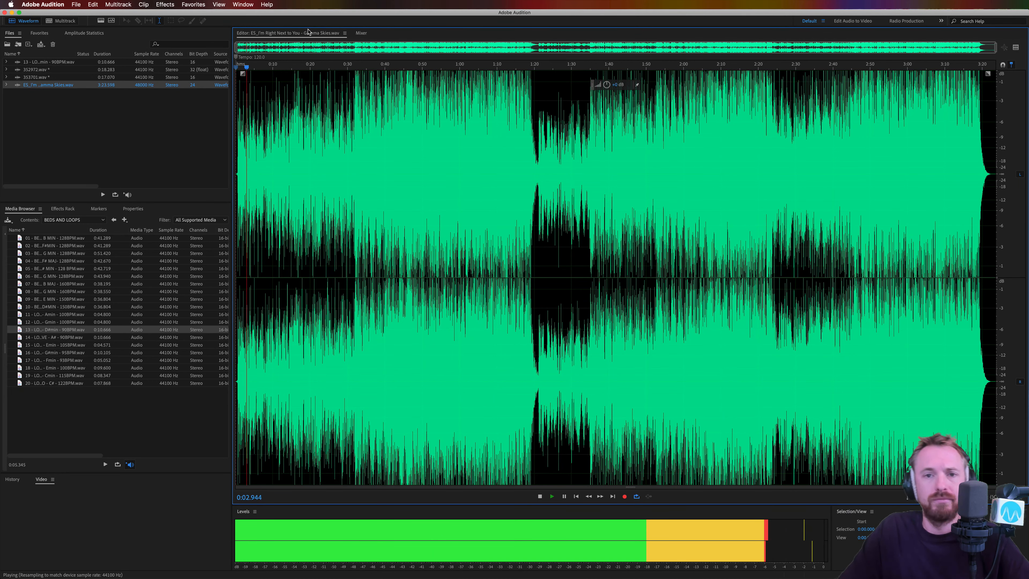
{"action": "key", "text": "space"}
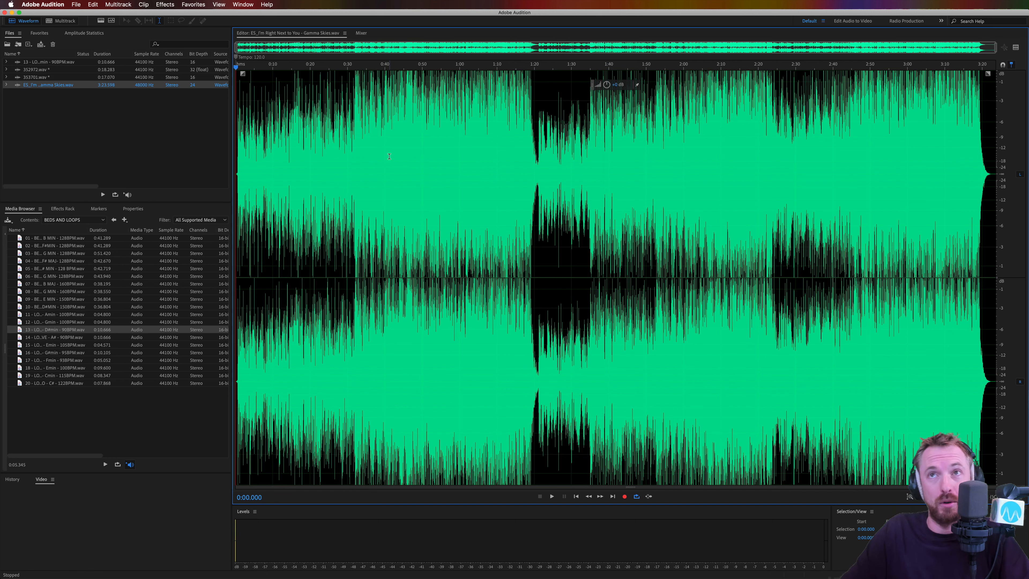
Step: Open the iZotope Ozone 9 AU effect on the song
{"action": "left_click", "coordinate": [165, 5]}
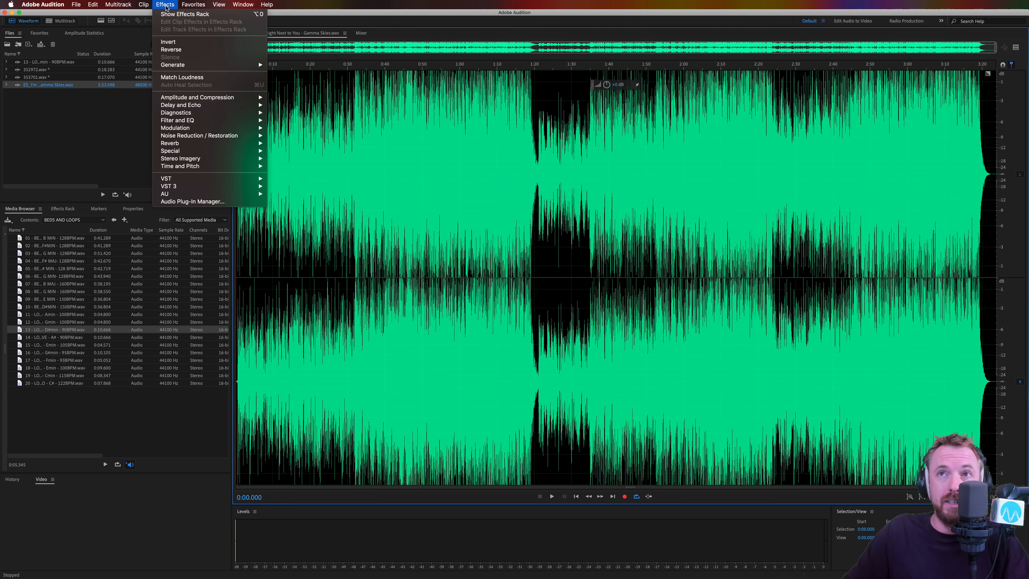
{"action": "mouse_move", "coordinate": [222, 194]}
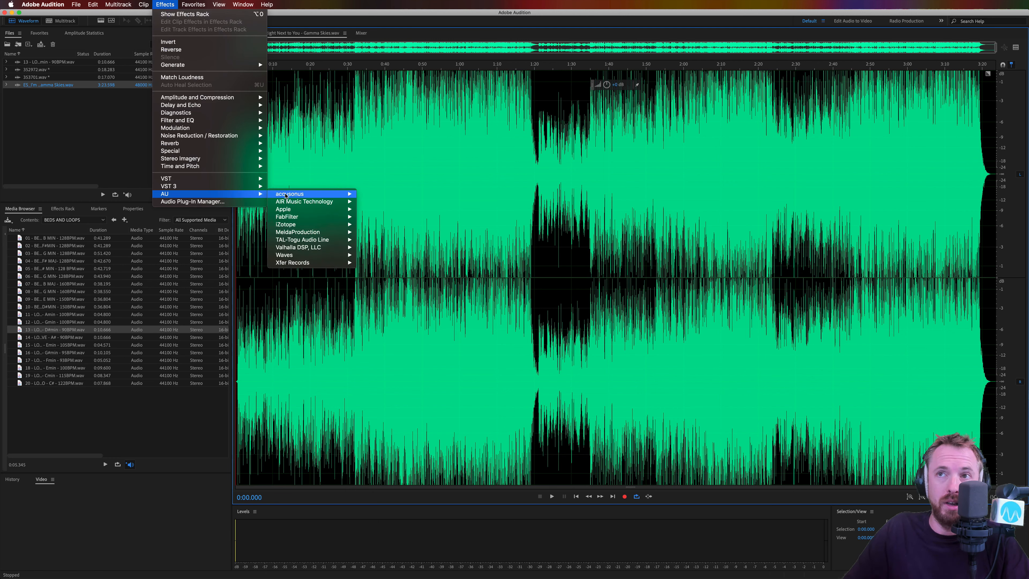
{"action": "mouse_move", "coordinate": [310, 226]}
{"action": "left_click", "coordinate": [385, 232]}
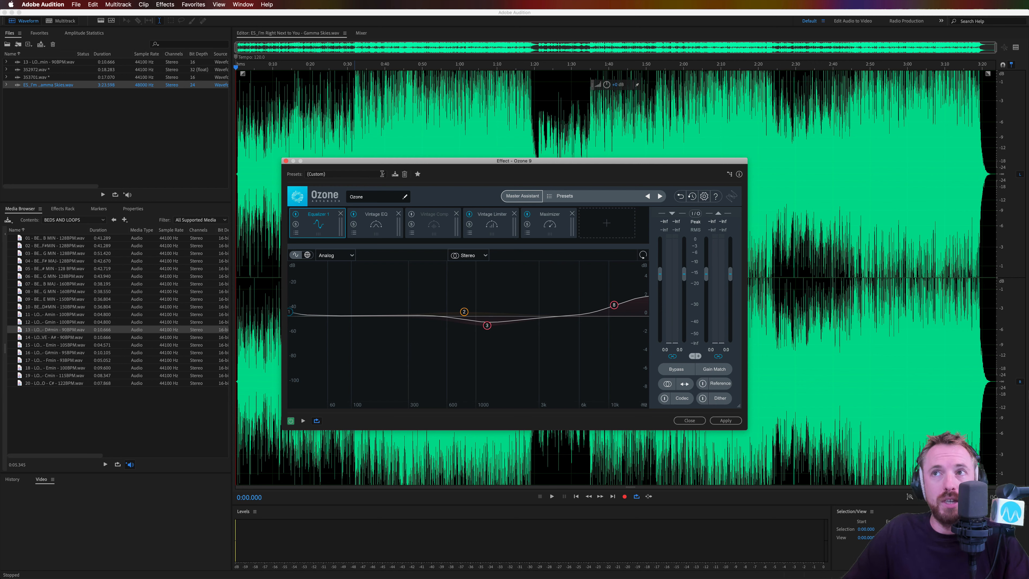
Step: Reset Ozone to the (Default) preset and add a Master Rebalance module to the empty signal chain
{"action": "left_click", "coordinate": [383, 175]}
{"action": "left_click", "coordinate": [383, 175]}
{"action": "left_click", "coordinate": [384, 175]}
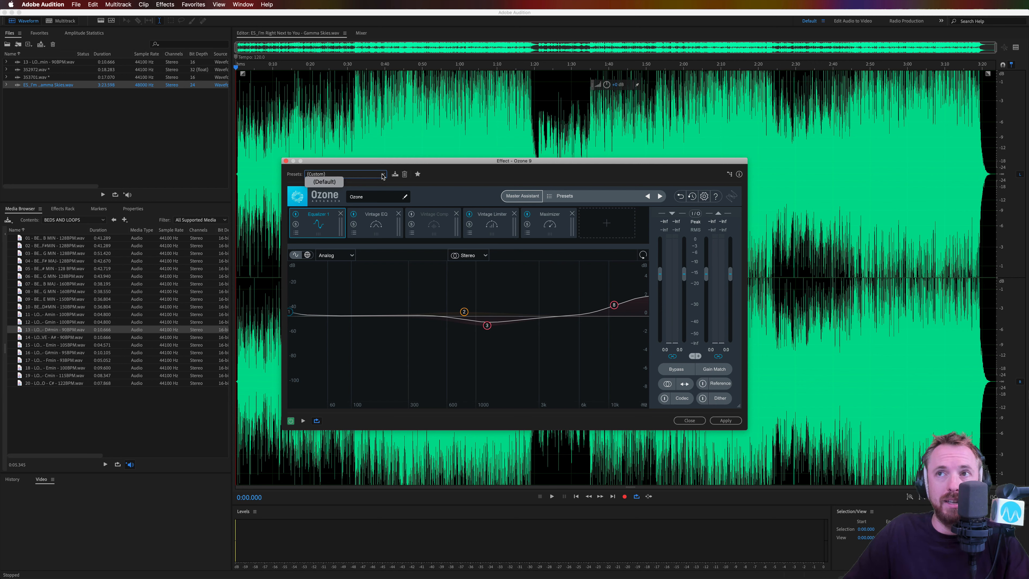
{"action": "left_click", "coordinate": [326, 184]}
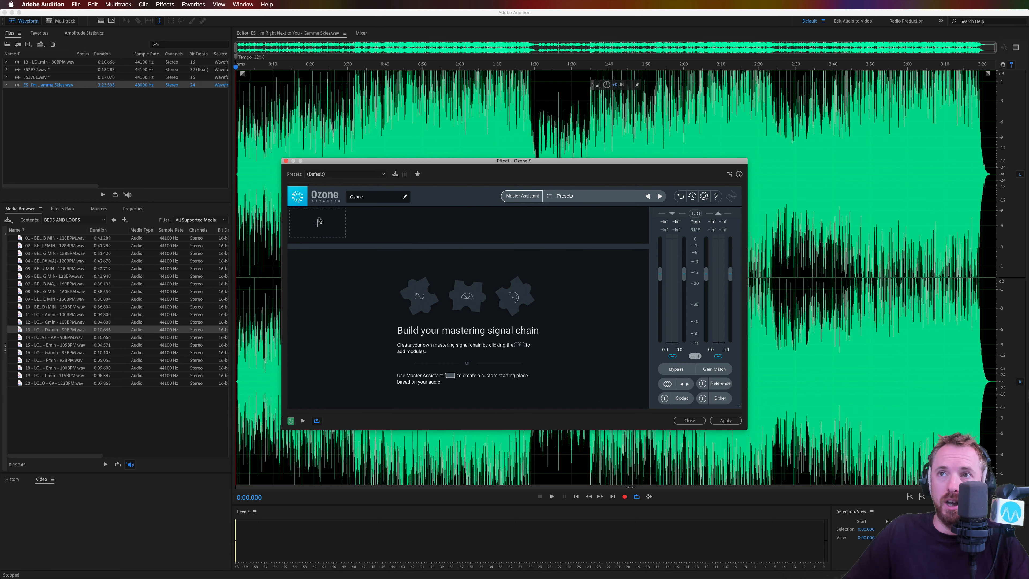
{"action": "left_click", "coordinate": [318, 227]}
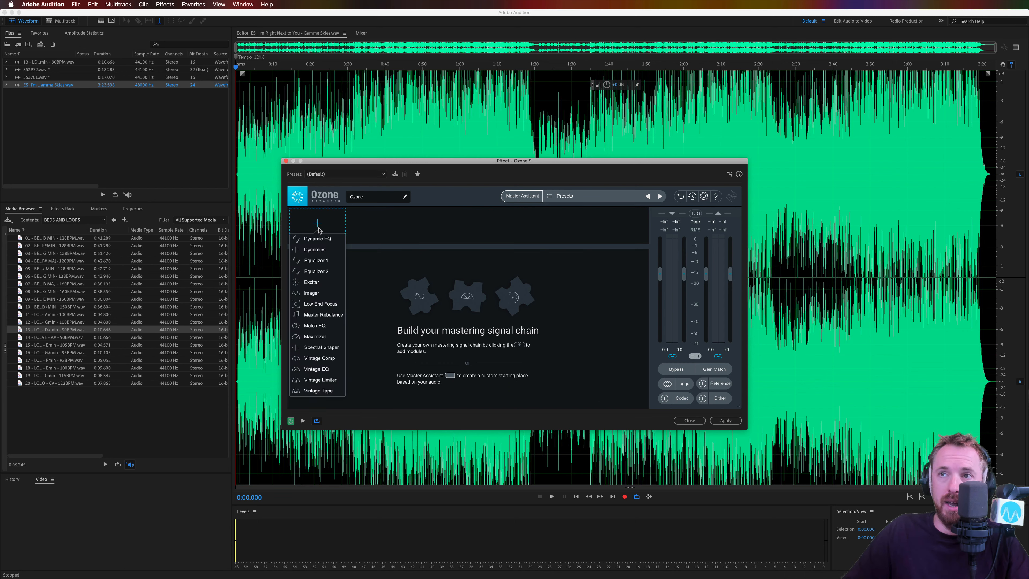
{"action": "left_click", "coordinate": [323, 315]}
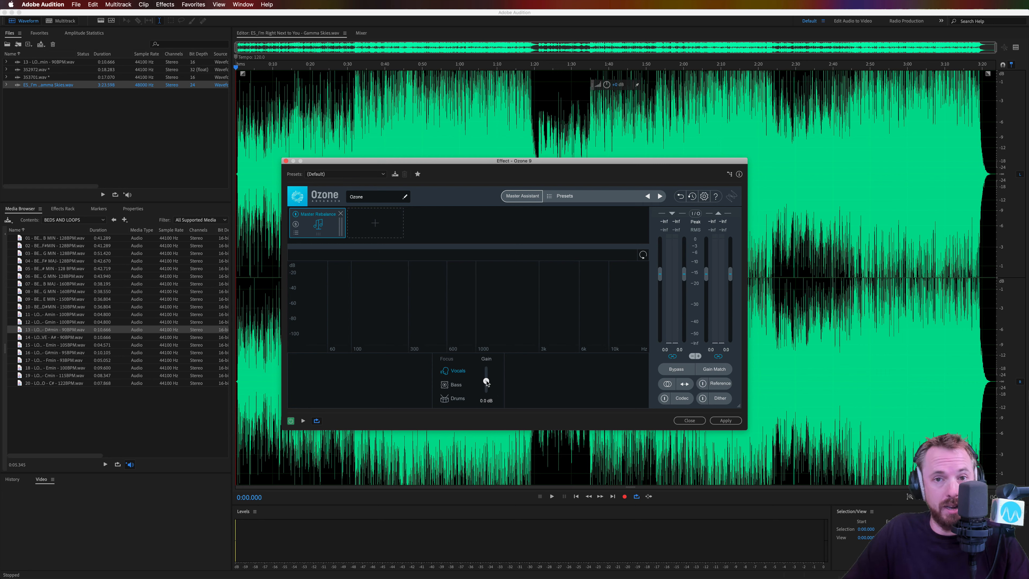
Step: Play the song from the start and try a Vocals gain of -8.0 dB in Master Rebalance
{"action": "key", "text": "space"}
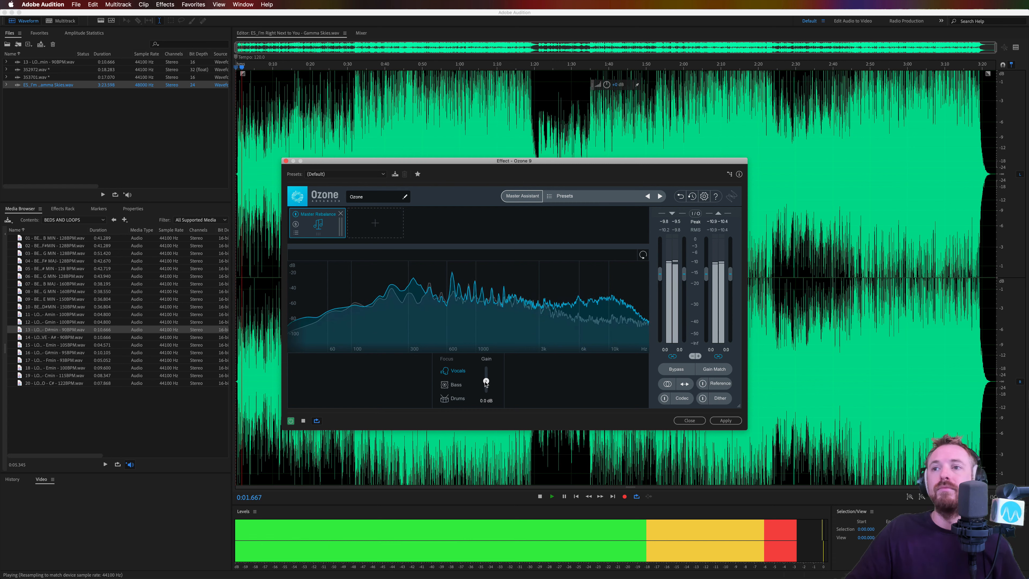
{"action": "left_click_drag", "start_coordinate": [486, 382], "coordinate": [486, 394]}
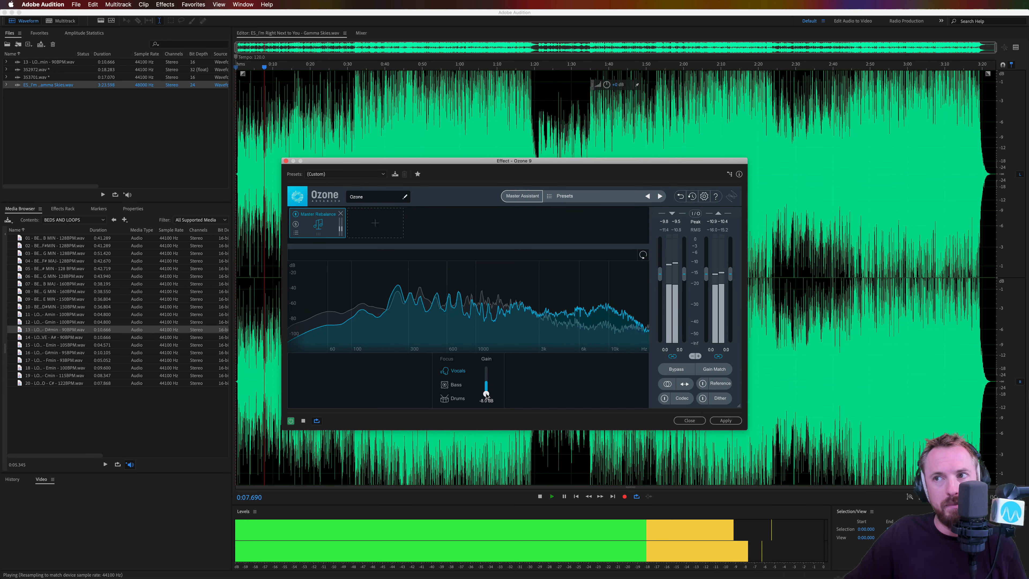
{"action": "mouse_move", "coordinate": [486, 393]}
{"action": "left_mouse_down"}
{"action": "mouse_move", "coordinate": [487, 373]}
{"action": "mouse_move", "coordinate": [485, 396]}
{"action": "left_mouse_up"}
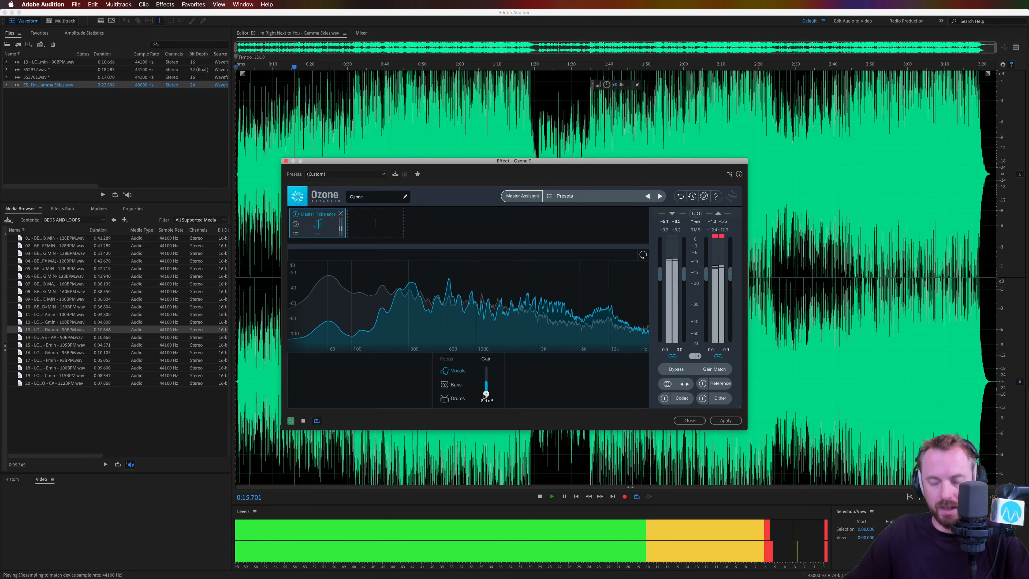
{"action": "key", "text": "space"}
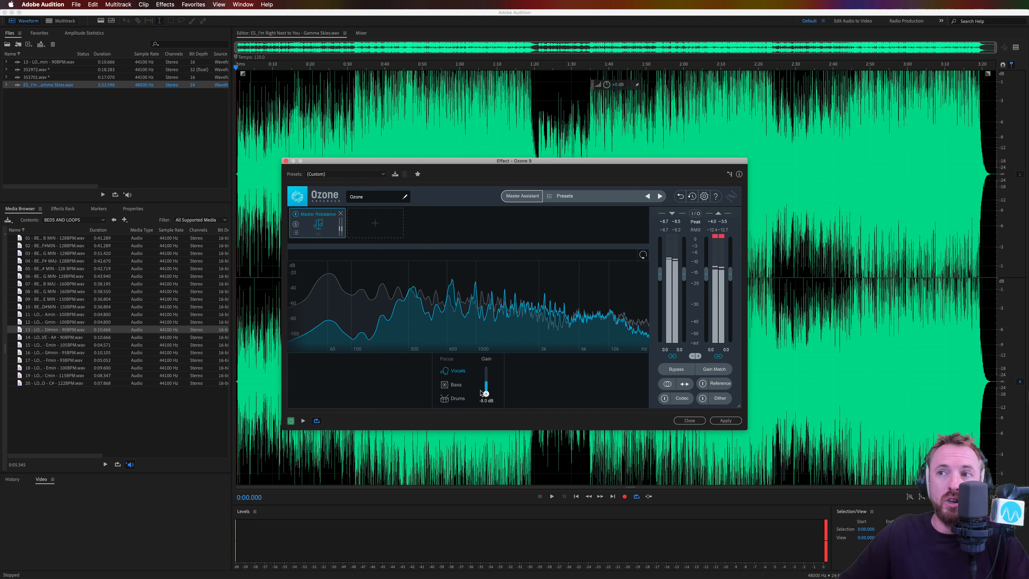
Step: Try a Vocals gain of 5.0 dB and preview the start of the song
{"action": "left_click_drag", "start_coordinate": [486, 394], "coordinate": [486, 374]}
{"action": "key", "text": "space"}
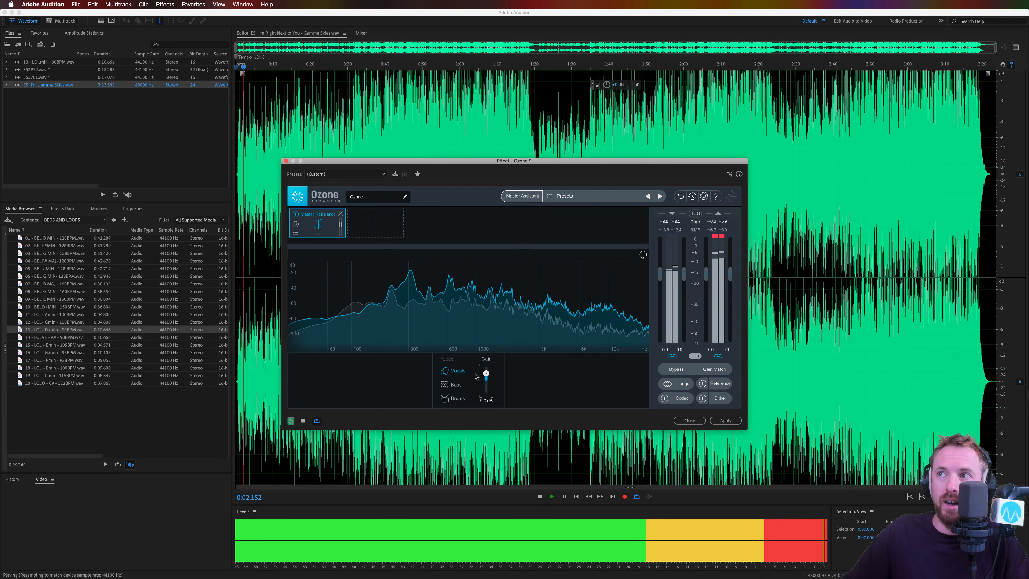
{"action": "key", "text": "space"}
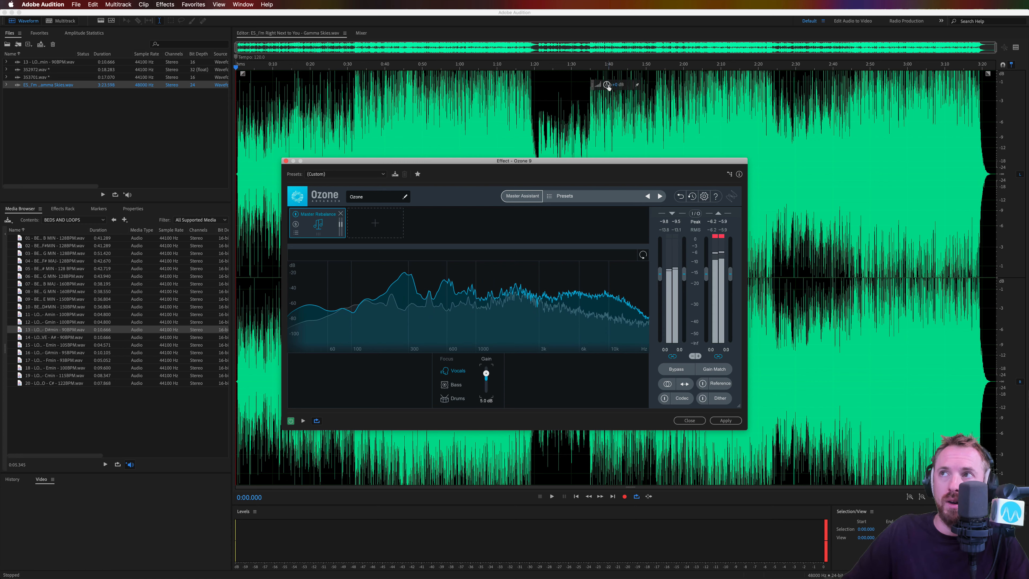
Step: Lower the song's overall amplitude and preview it with the Vocals gain reduced to 3.2 dB
{"action": "left_click_drag", "start_coordinate": [607, 85], "coordinate": [608, 90]}
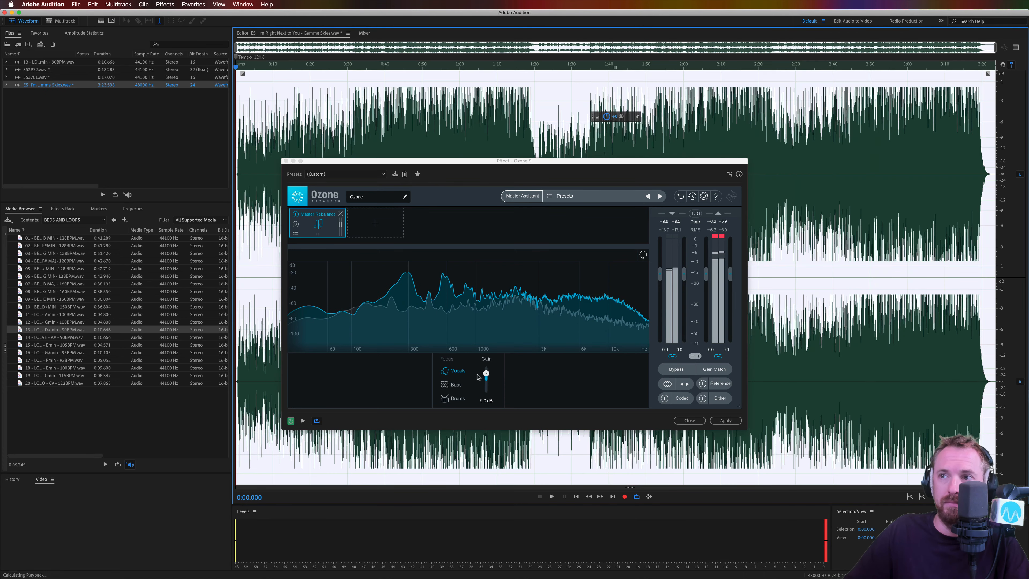
{"action": "key", "text": "space"}
{"action": "left_click_drag", "start_coordinate": [487, 376], "coordinate": [487, 380]}
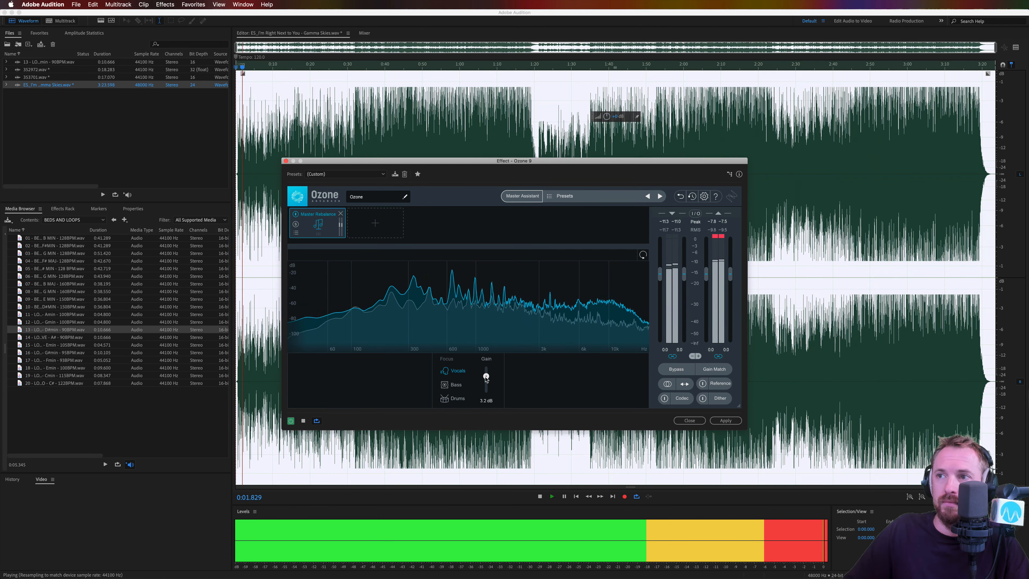
{"action": "key", "text": "space"}
Step: Reduce the song's amplitude further and raise the Vocals gain to 8.0 dB during playback
{"action": "left_click_drag", "start_coordinate": [606, 117], "coordinate": [609, 126]}
{"action": "key", "text": "space"}
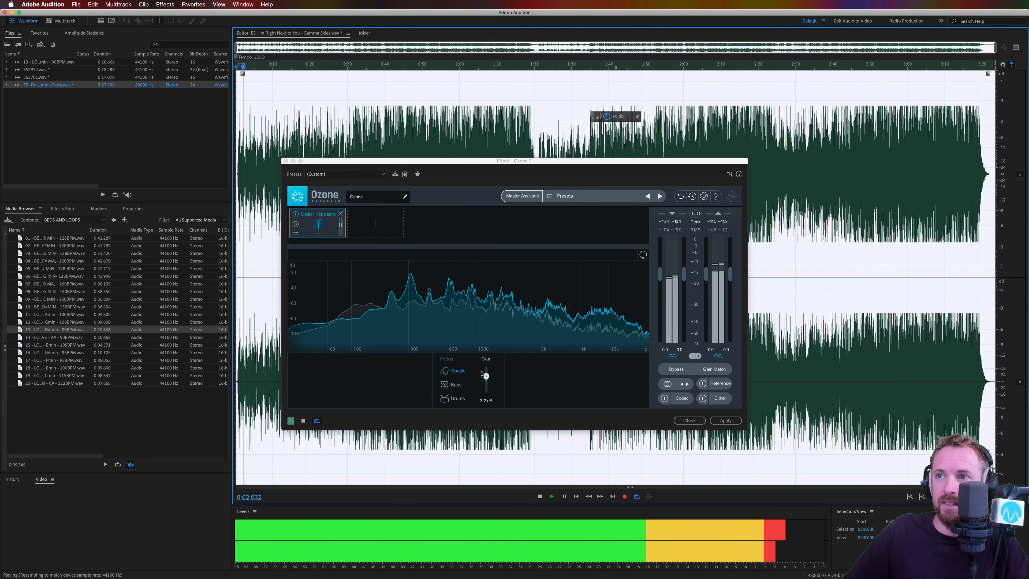
{"action": "left_click_drag", "start_coordinate": [486, 376], "coordinate": [487, 368]}
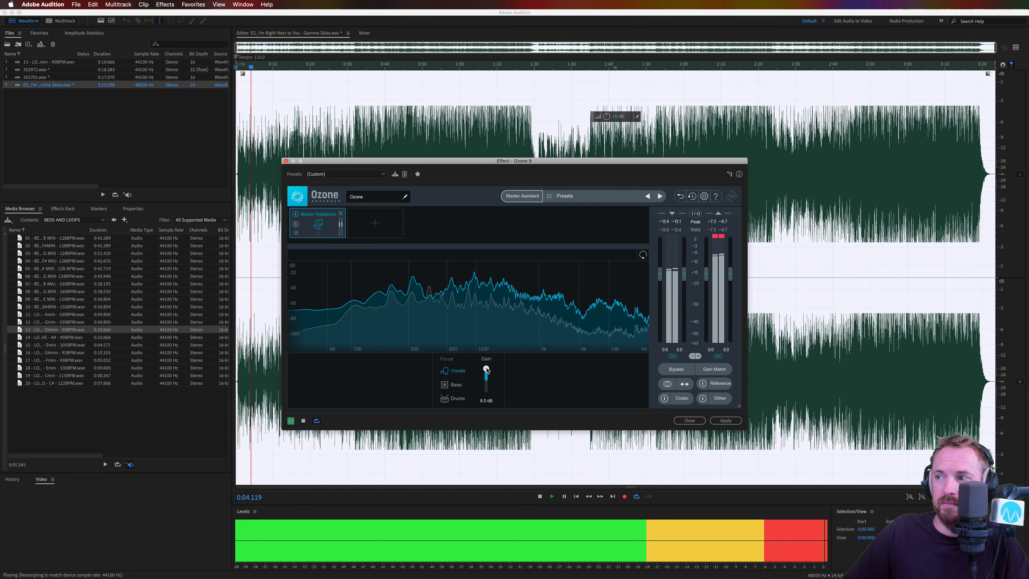
{"action": "key", "text": "space"}
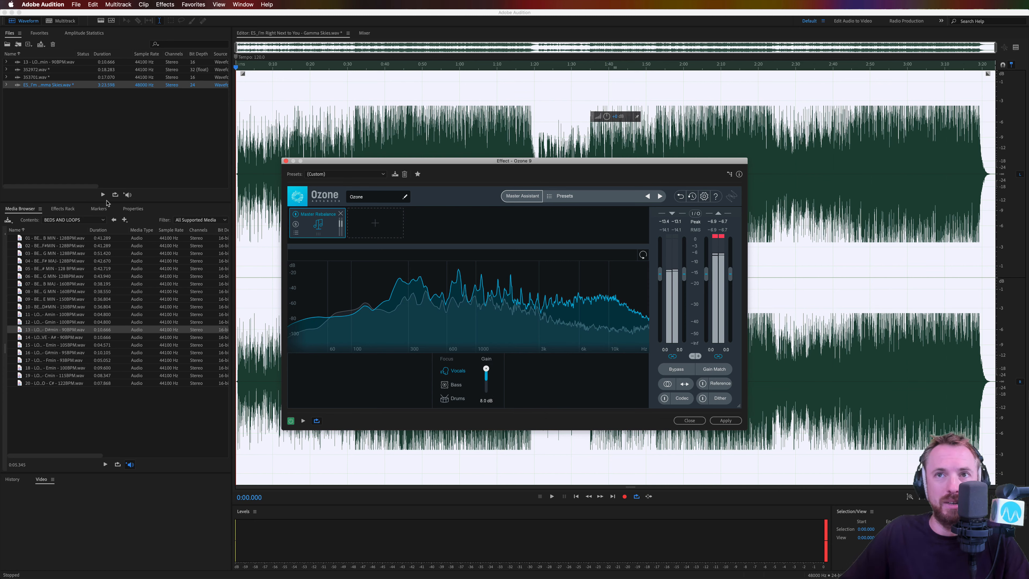
Step: Show the Effects Rack, lower the song's amplitude once more, and bring the Vocals gain down to -0.1 dB during playback
{"action": "left_click", "coordinate": [70, 211]}
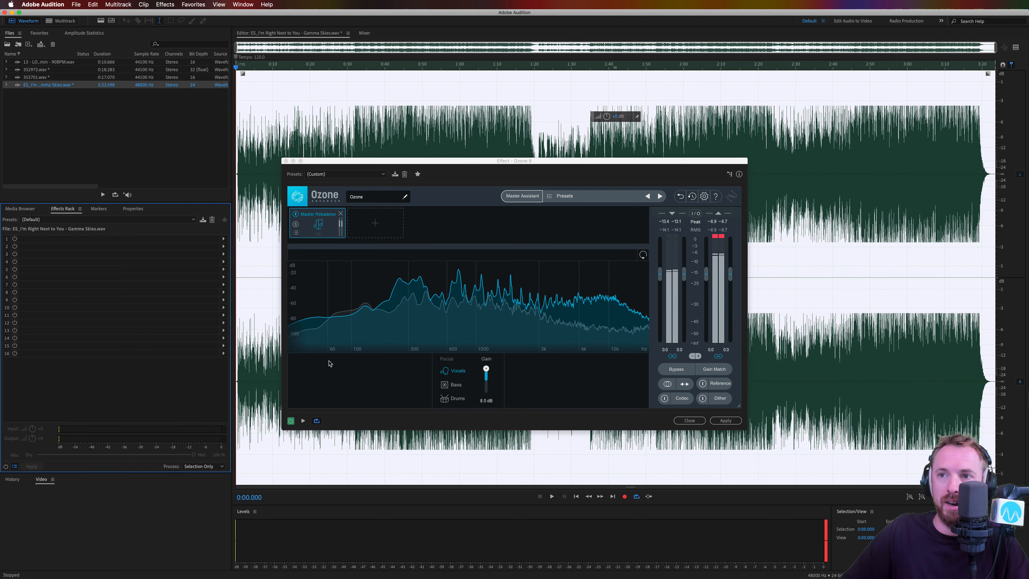
{"action": "left_click_drag", "start_coordinate": [599, 115], "coordinate": [604, 122]}
{"action": "key", "text": "space"}
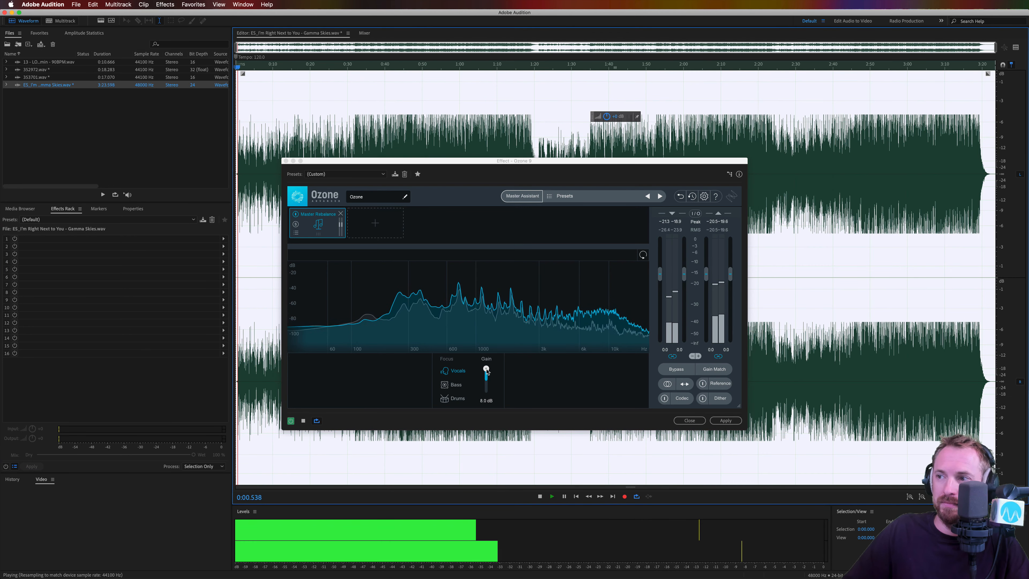
{"action": "mouse_move", "coordinate": [486, 369]}
{"action": "left_mouse_down"}
{"action": "mouse_move", "coordinate": [486, 396]}
{"action": "mouse_move", "coordinate": [486, 384]}
{"action": "left_mouse_up"}
{"action": "key", "text": "space"}
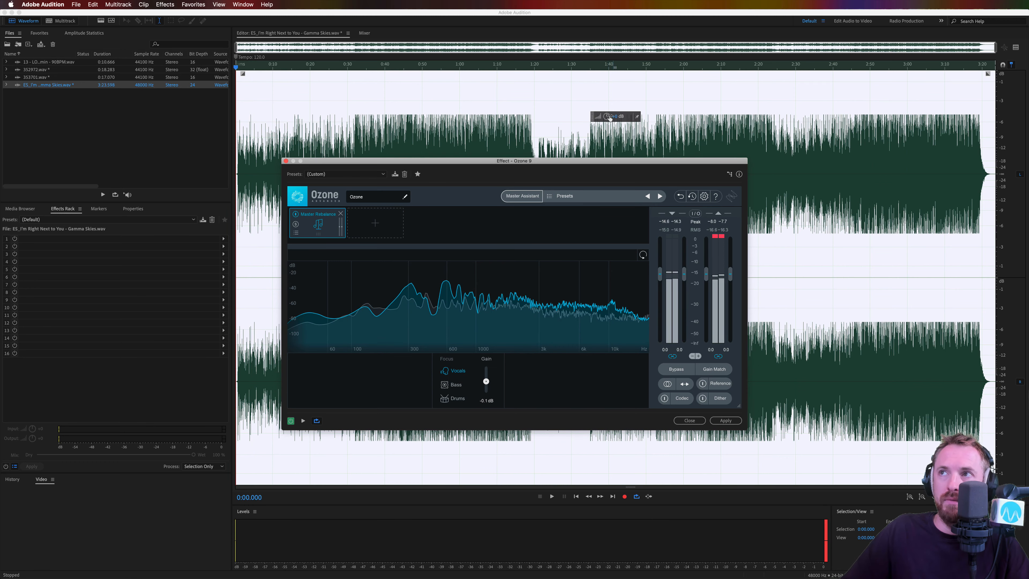
Step: Raise the song's overall amplitude again and preview it from about 1:00
{"action": "left_click_drag", "start_coordinate": [608, 117], "coordinate": [475, 61]}
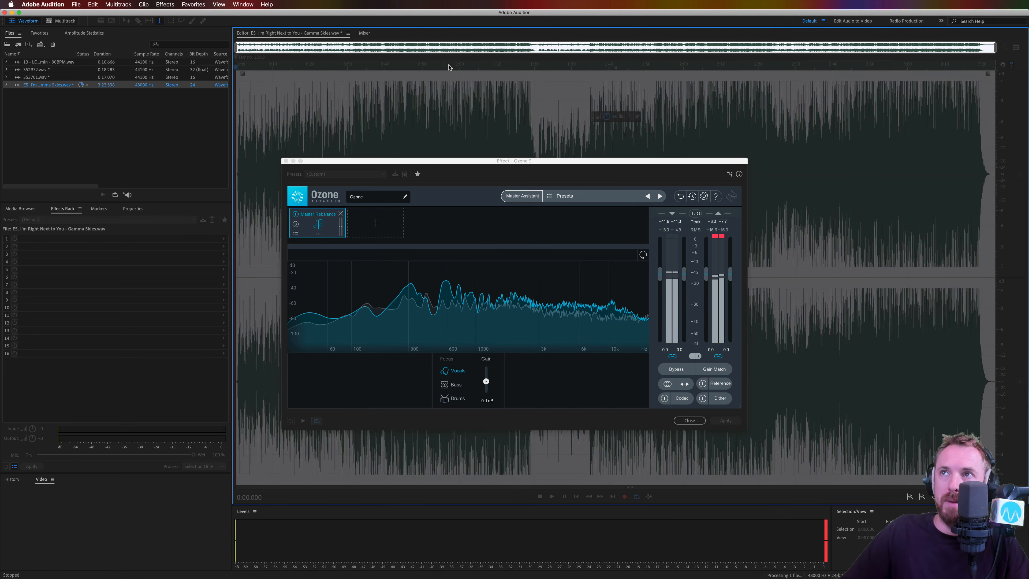
{"action": "left_click", "coordinate": [459, 117]}
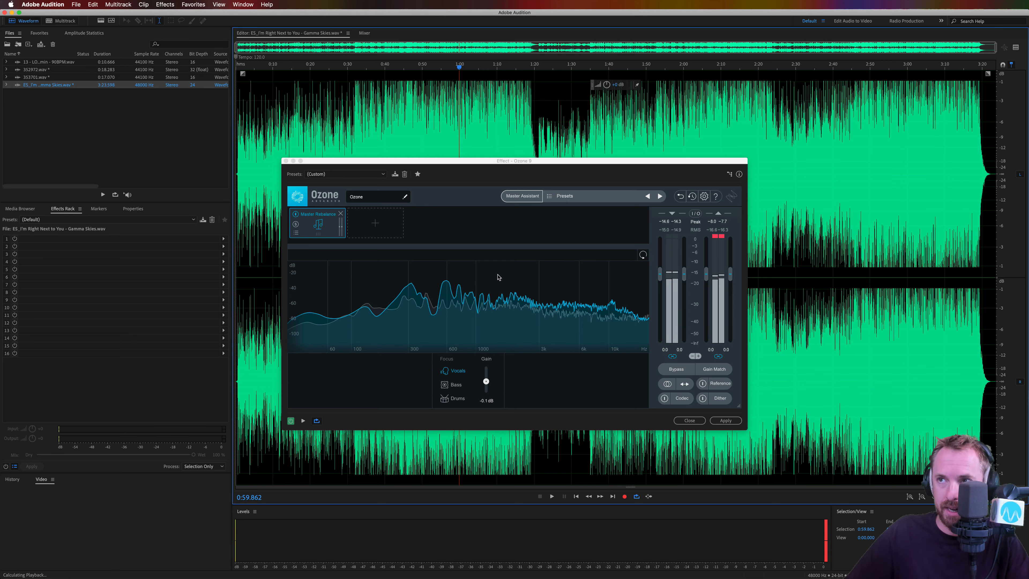
{"action": "key", "text": "space"}
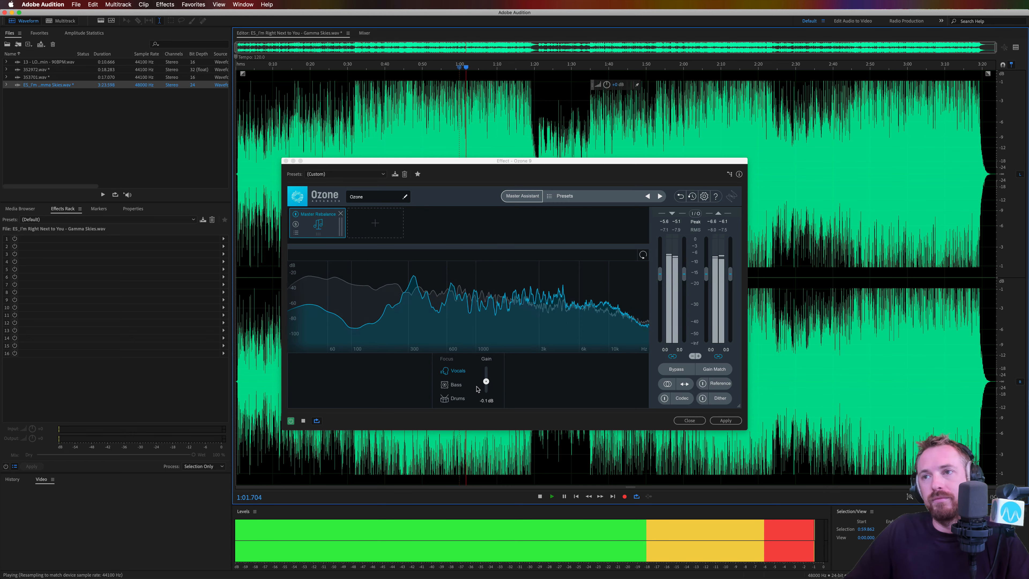
Step: Focus Master Rebalance on Drums and audition gains of about 4.7 dB and -8.0 dB from about 1:03
{"action": "left_click", "coordinate": [470, 91]}
{"action": "left_click", "coordinate": [454, 398]}
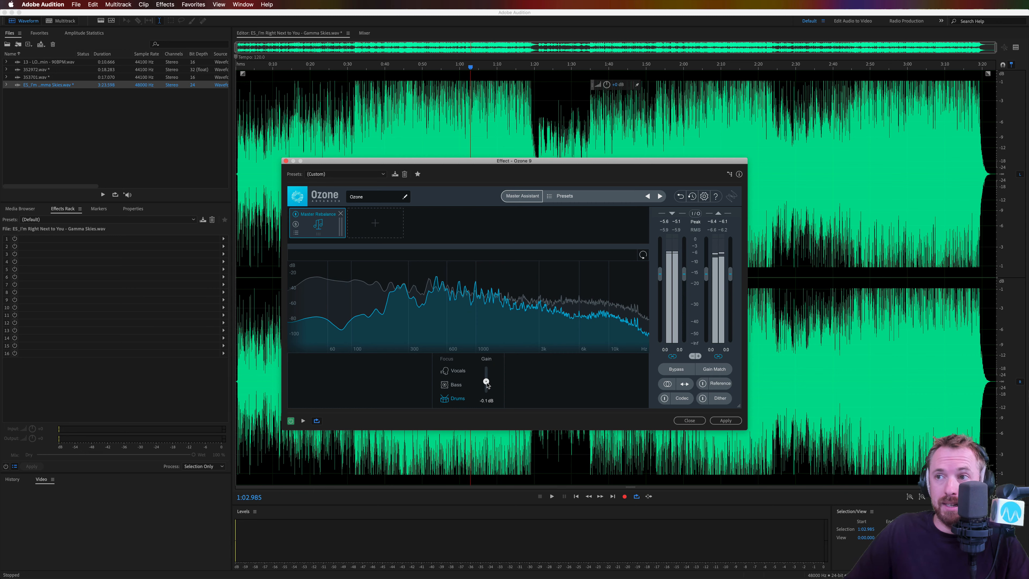
{"action": "key", "text": "space"}
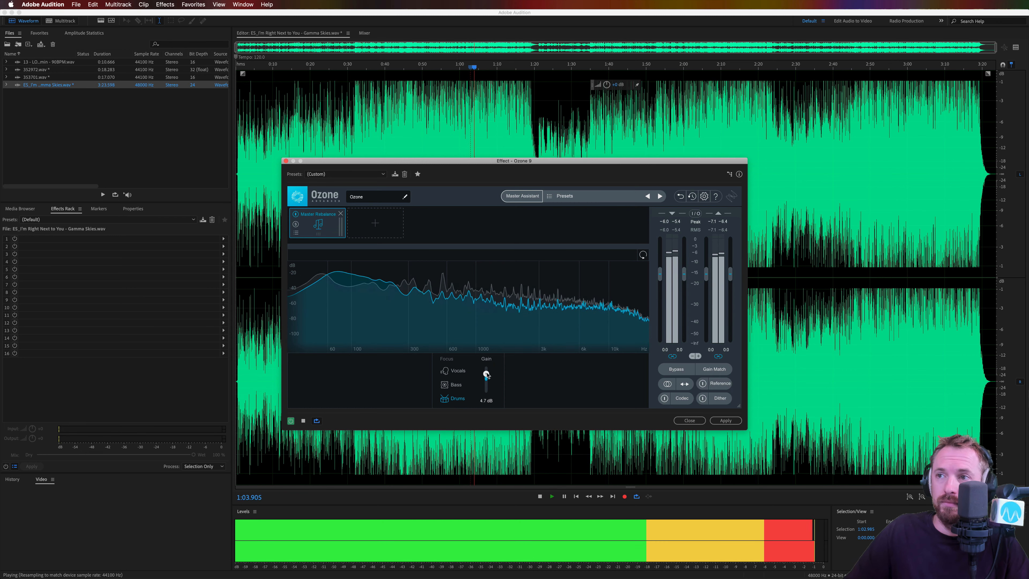
{"action": "left_click_drag", "start_coordinate": [487, 375], "coordinate": [487, 396]}
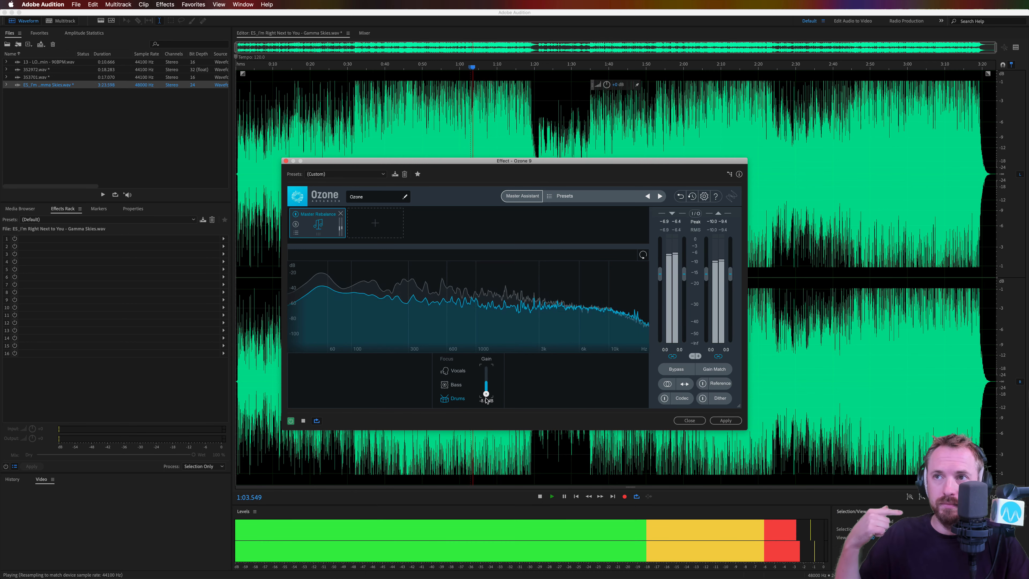
{"action": "key", "text": "space"}
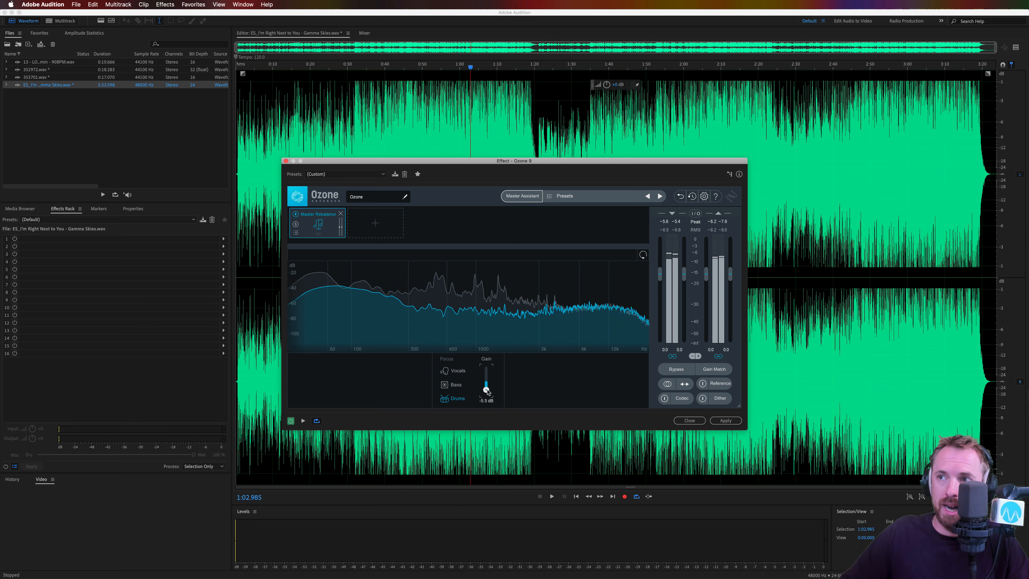
Step: Replay the passage with the Drums gain raised to about 3.7 dB, then bring it back to about 1 dB
{"action": "key", "text": "space"}
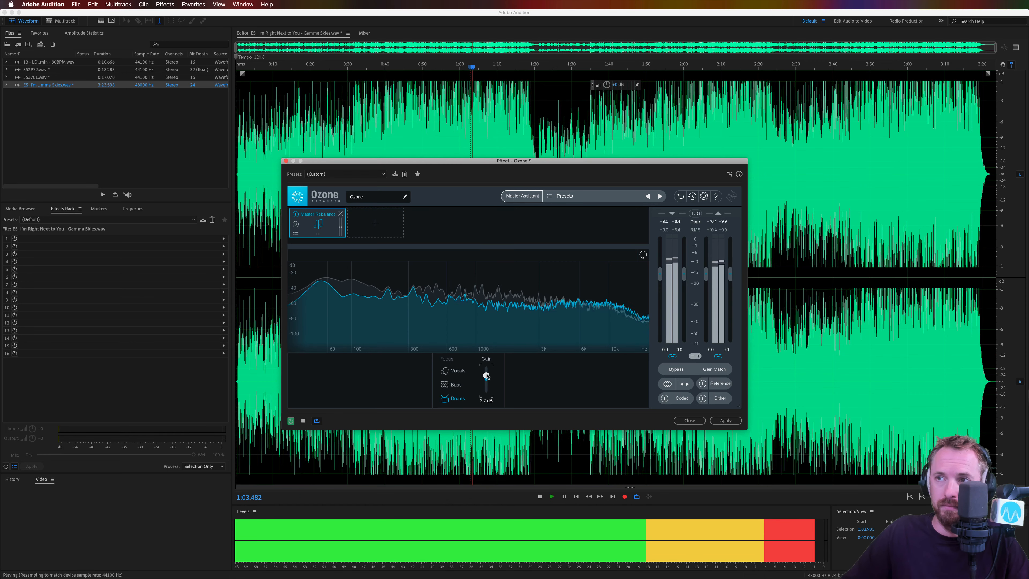
{"action": "mouse_move", "coordinate": [487, 390]}
{"action": "left_mouse_down"}
{"action": "mouse_move", "coordinate": [486, 373]}
{"action": "mouse_move", "coordinate": [482, 382]}
{"action": "left_mouse_up"}
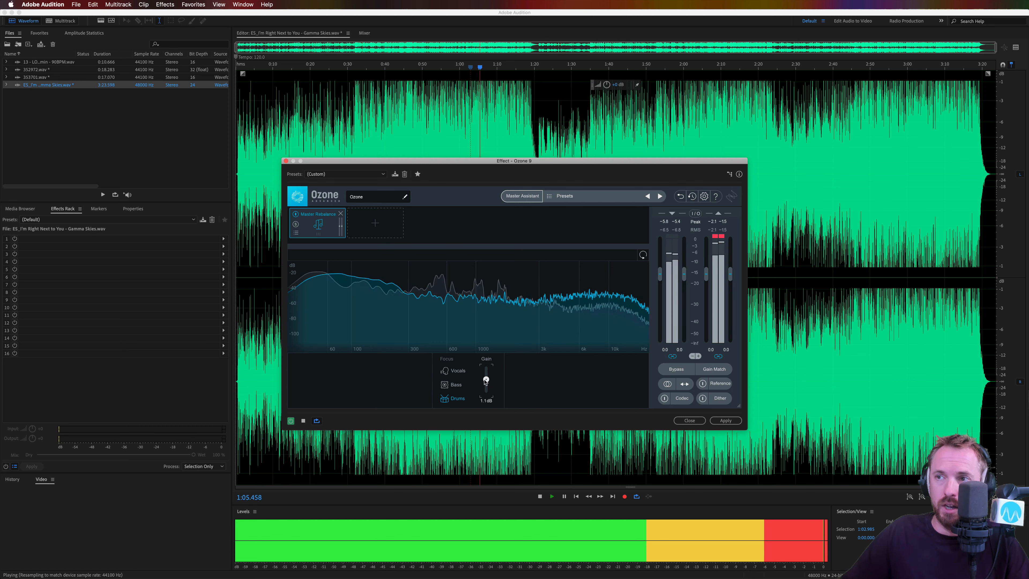
{"action": "key", "text": "space"}
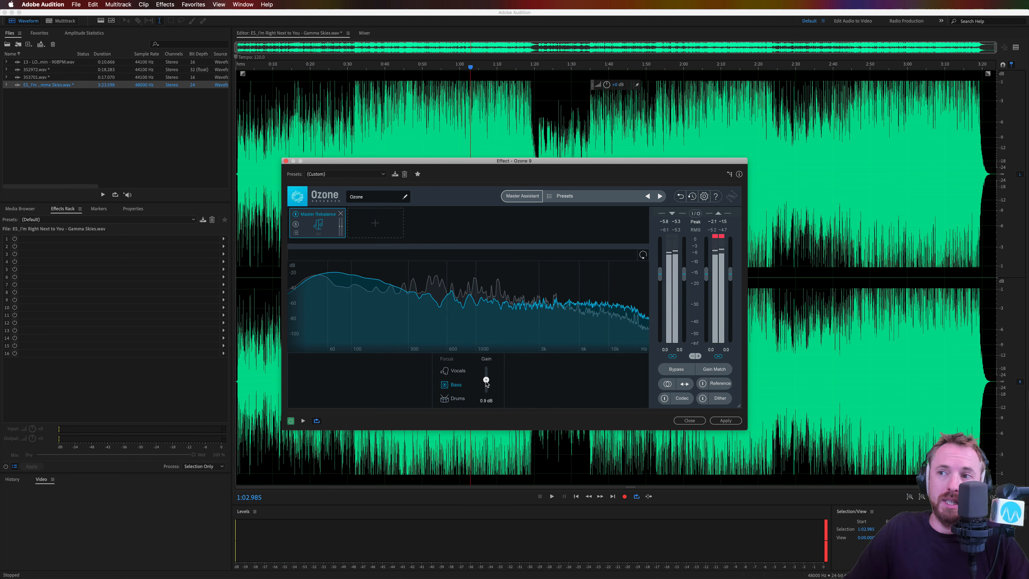
Step: Audition the Bass in Master Rebalance from about 1:03, first with the gain cut to about -8 dB and then raised to 8.0 dB
{"action": "key", "text": "space"}
{"action": "mouse_move", "coordinate": [487, 384]}
{"action": "left_mouse_down"}
{"action": "mouse_move", "coordinate": [488, 373]}
{"action": "mouse_move", "coordinate": [487, 399]}
{"action": "left_mouse_up"}
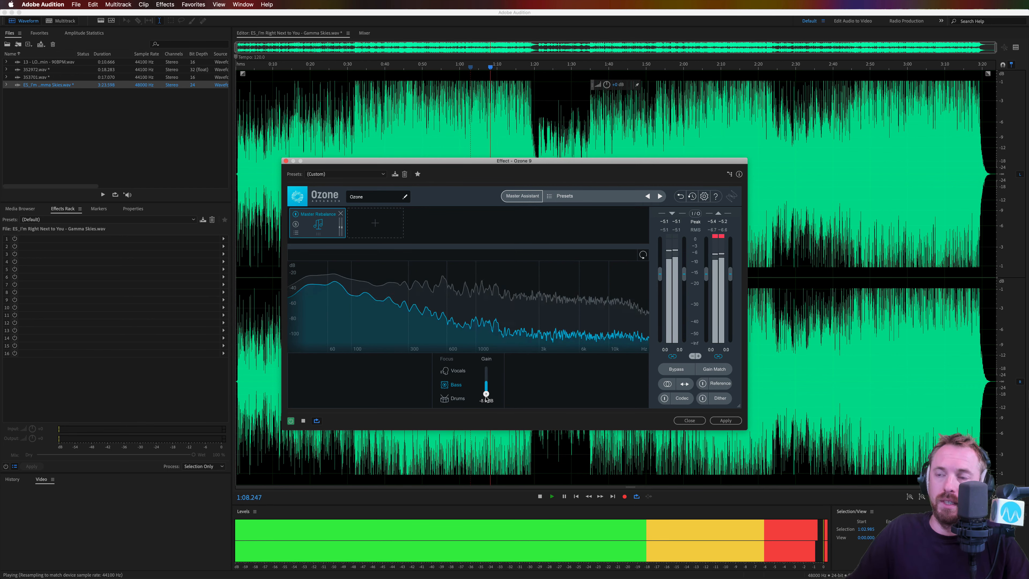
{"action": "key", "text": "space"}
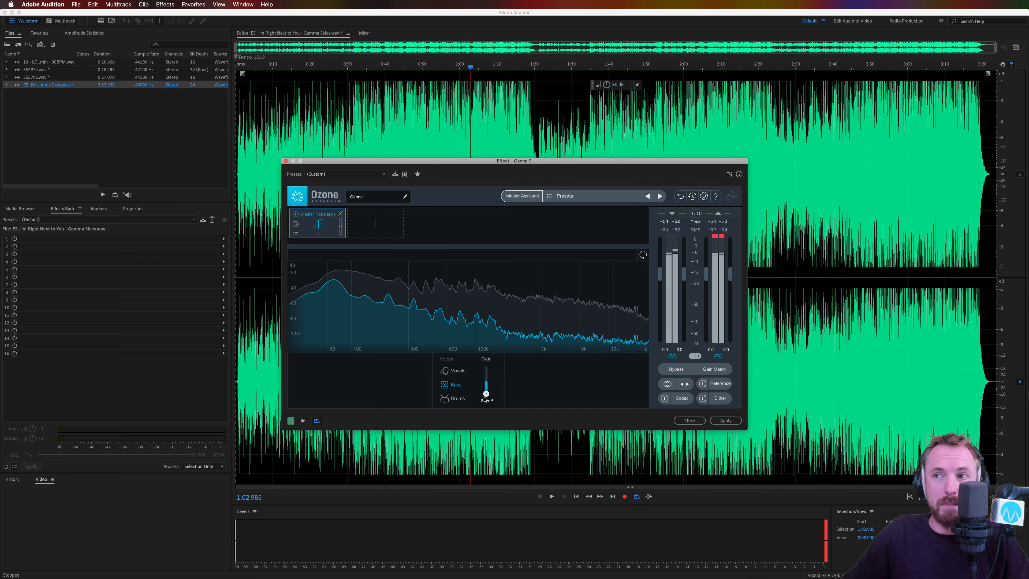
{"action": "key", "text": "space"}
{"action": "left_click_drag", "start_coordinate": [485, 396], "coordinate": [488, 370]}
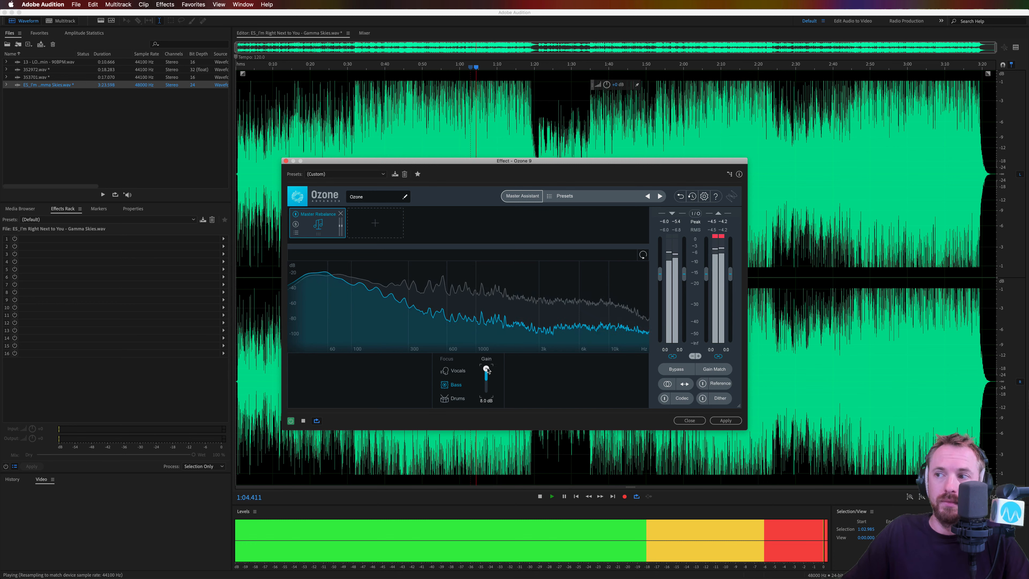
{"action": "key", "text": "space"}
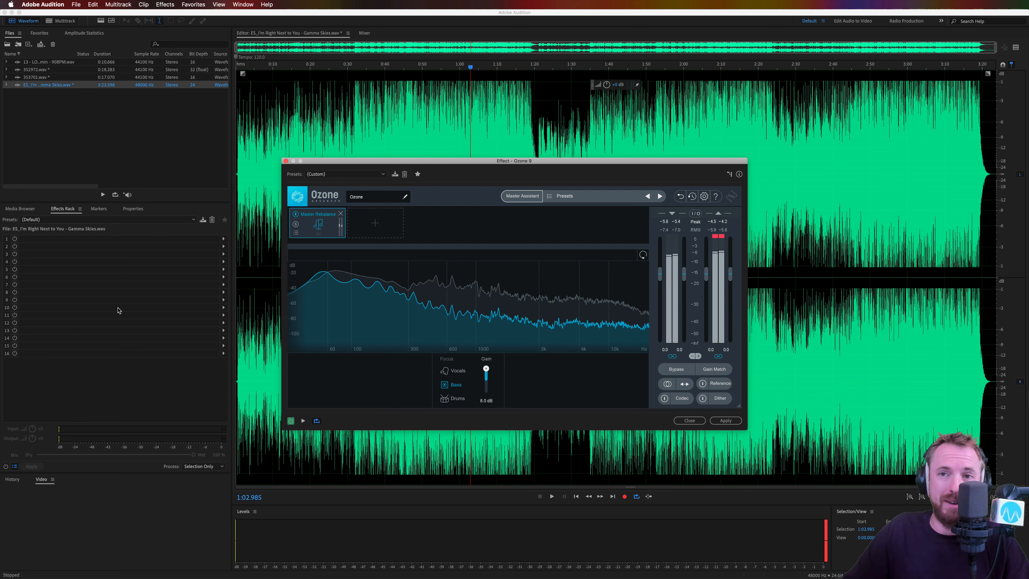
Step: Close the standalone effect window and load iZotope's Ozone 9 into slot 1 of the Effects Rack
{"action": "left_click", "coordinate": [286, 161]}
{"action": "left_click", "coordinate": [223, 238]}
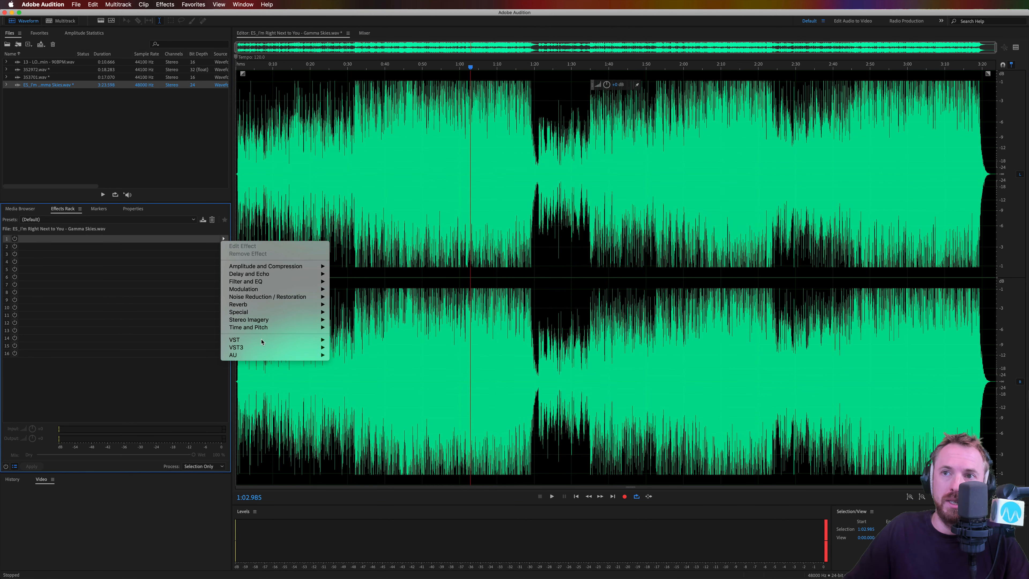
{"action": "mouse_move", "coordinate": [270, 343]}
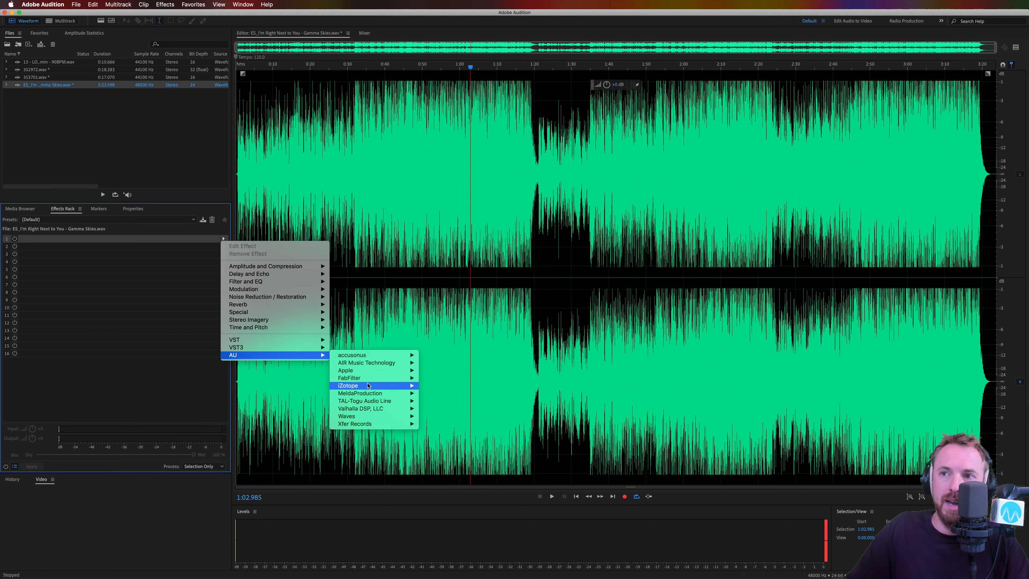
{"action": "mouse_move", "coordinate": [365, 385]}
{"action": "left_click", "coordinate": [439, 341]}
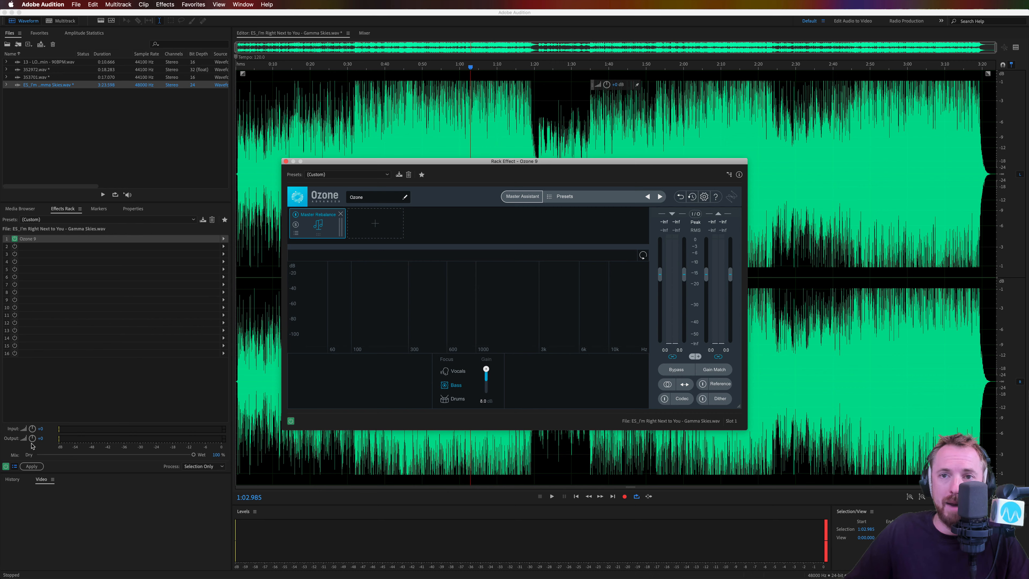
Step: Lower the Effects Rack output level to about -4.5 dB during playback and replay the passage to check its level
{"action": "key", "text": "space"}
{"action": "left_click_drag", "start_coordinate": [37, 441], "coordinate": [31, 454]}
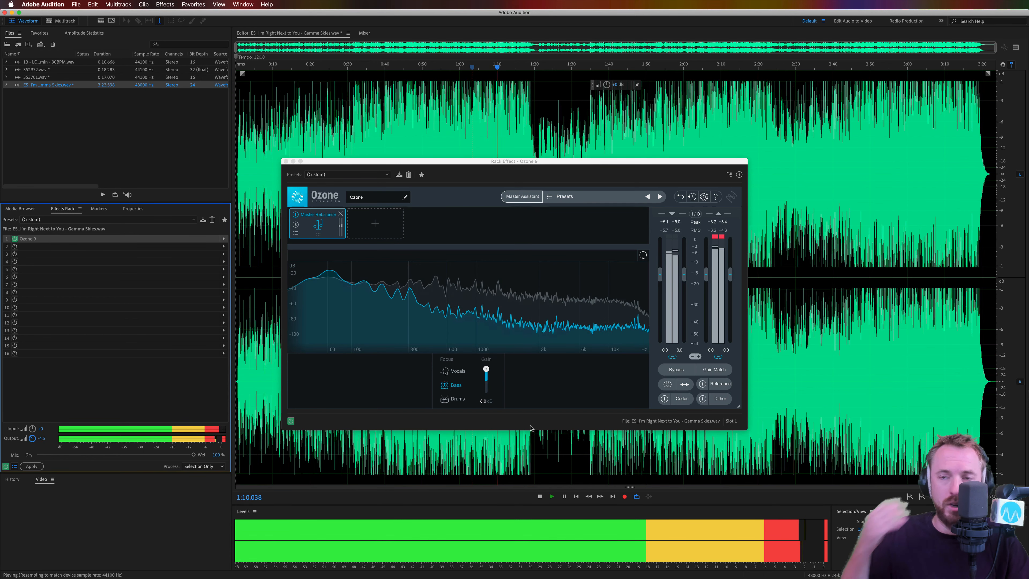
{"action": "key", "text": "space"}
{"action": "key", "text": "space"}
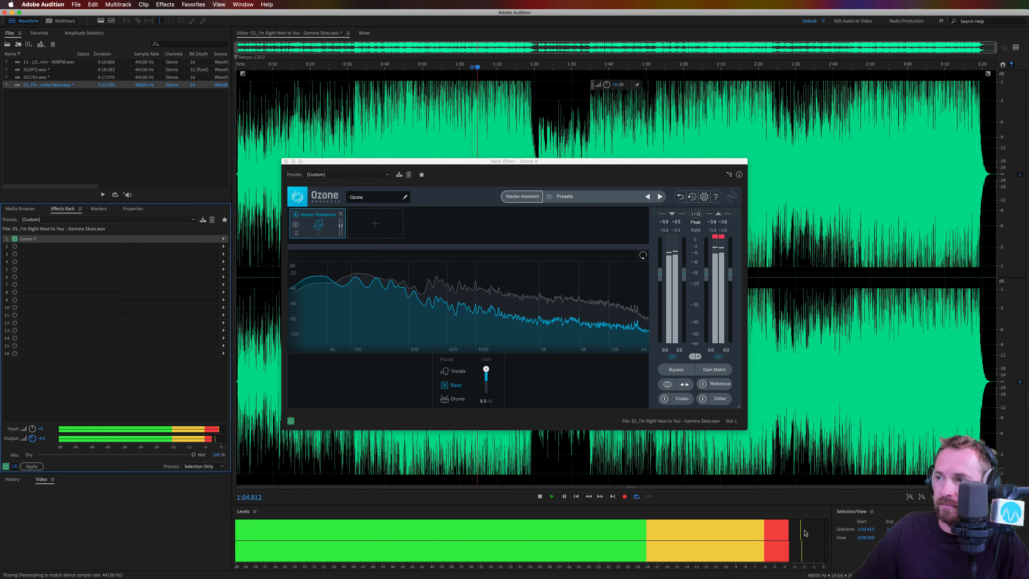
{"action": "key", "text": "space"}
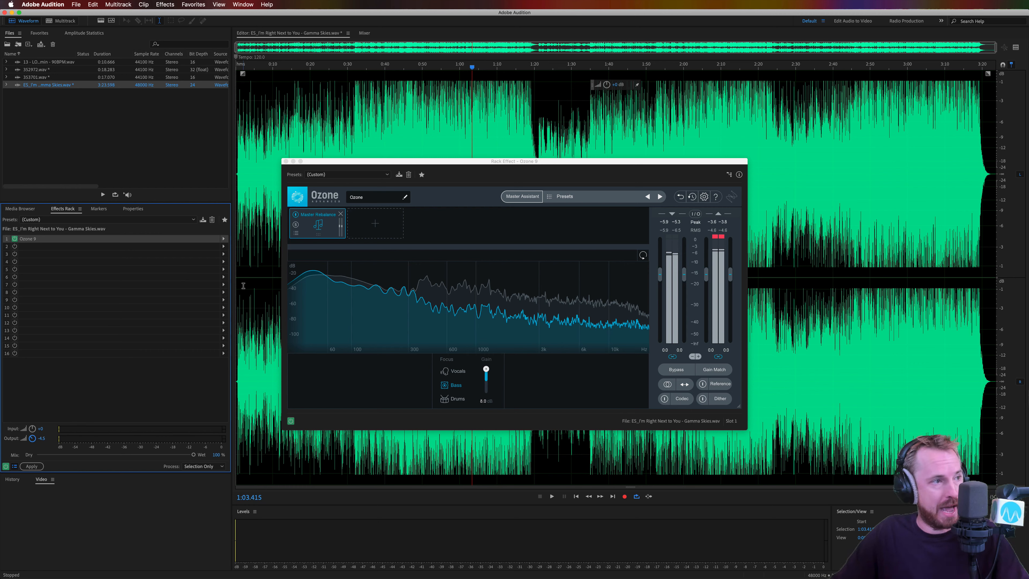
Step: Replace the Master Rebalance module in the Ozone chain with Low End Focus
{"action": "left_click", "coordinate": [341, 214]}
{"action": "left_click", "coordinate": [326, 228]}
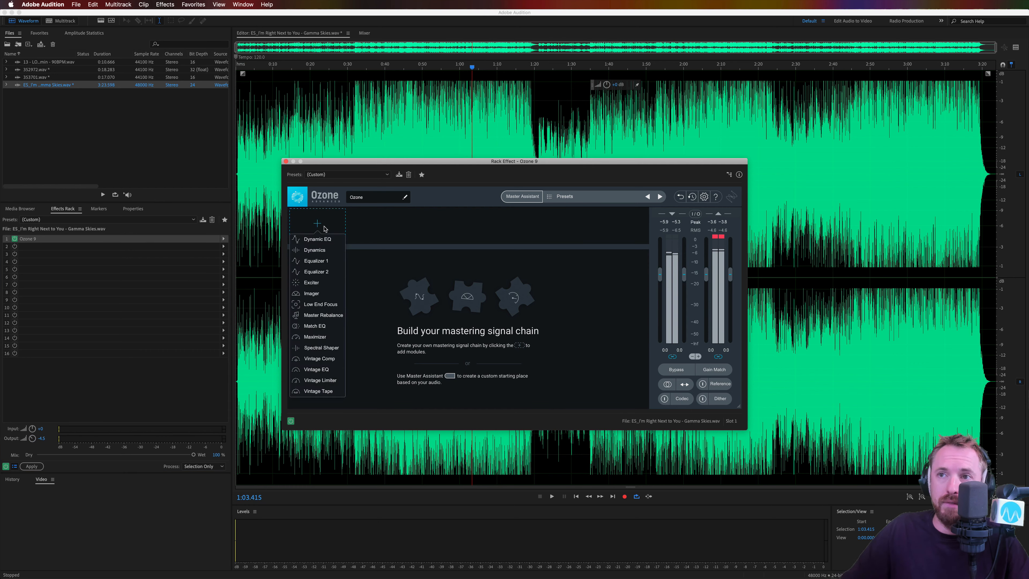
{"action": "left_click", "coordinate": [320, 304]}
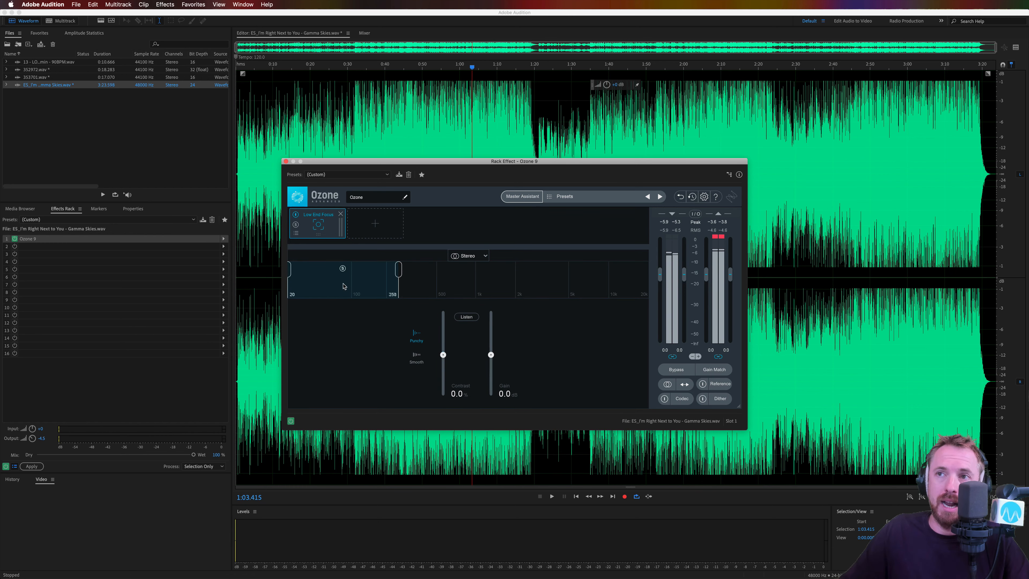
Step: Raise the Low End Focus Contrast to 100% while auditioning the song from about 1:03
{"action": "left_click", "coordinate": [472, 95]}
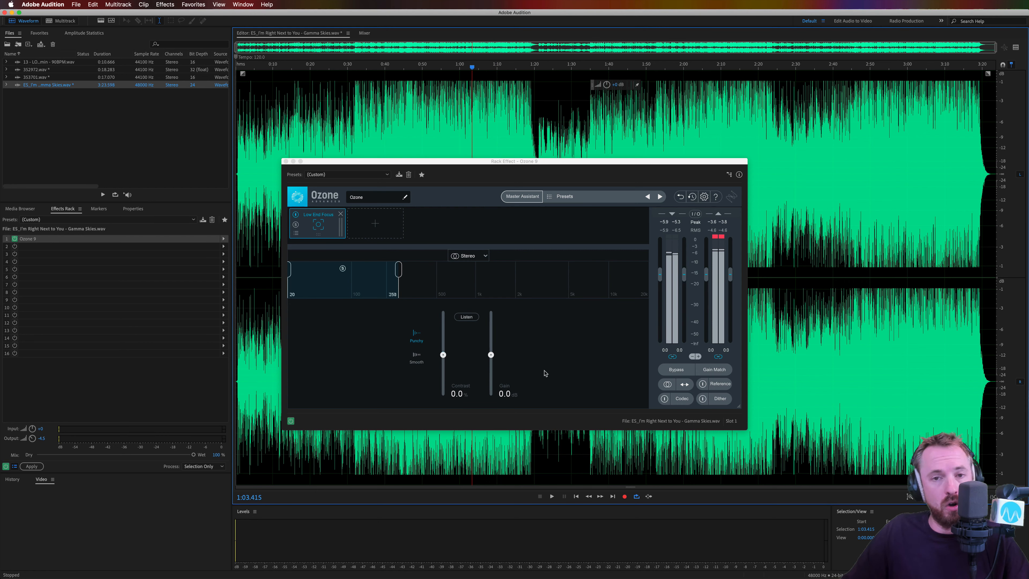
{"action": "key", "text": "space"}
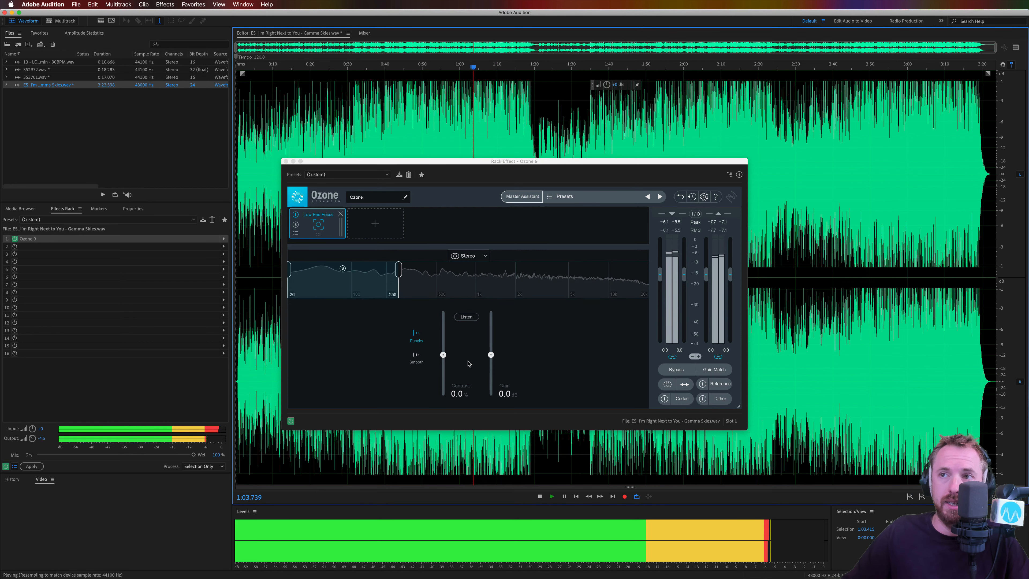
{"action": "left_click_drag", "start_coordinate": [443, 355], "coordinate": [443, 315]}
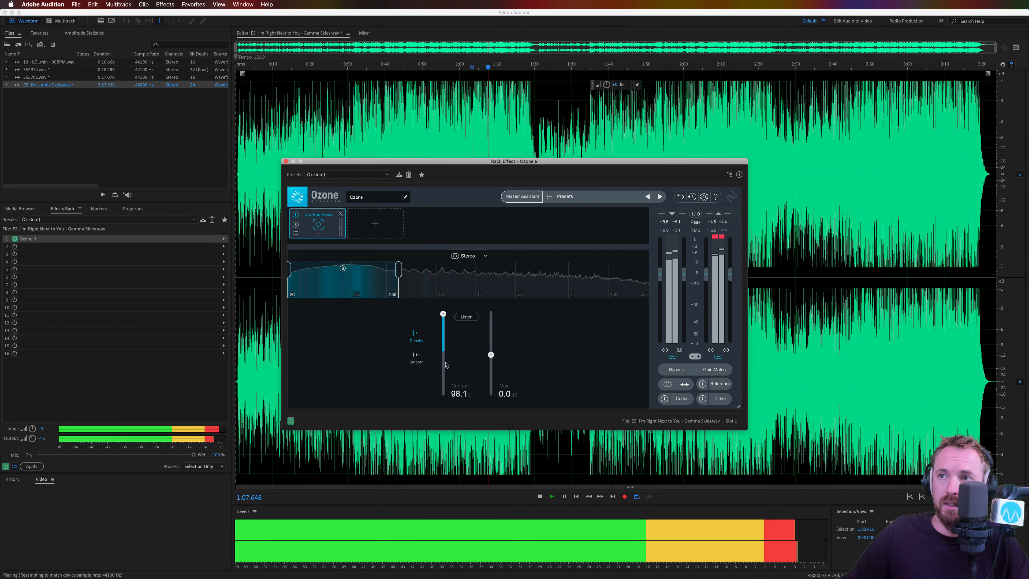
{"action": "key", "text": "space"}
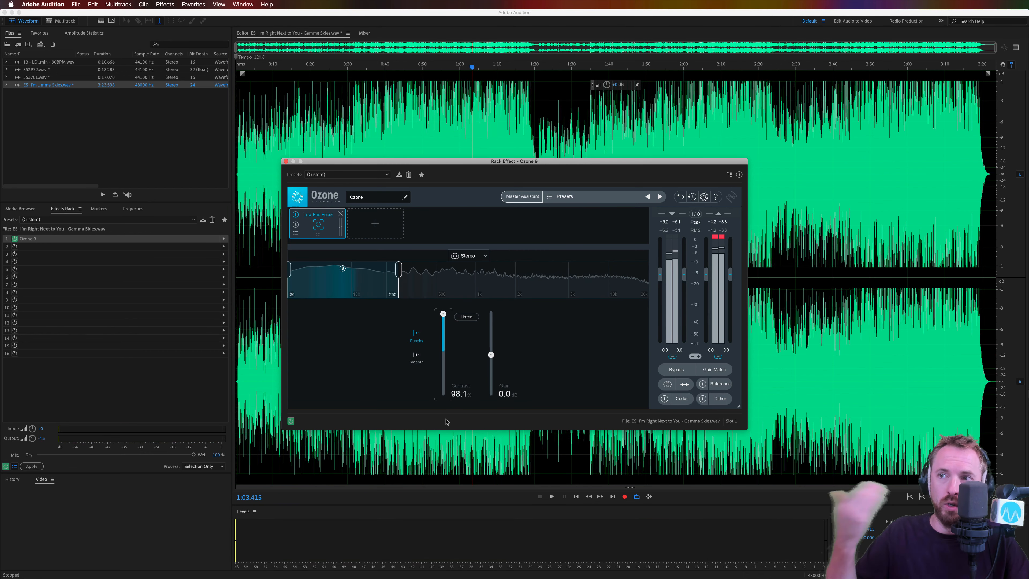
{"action": "left_click_drag", "start_coordinate": [444, 315], "coordinate": [443, 310]}
{"action": "key", "text": "space"}
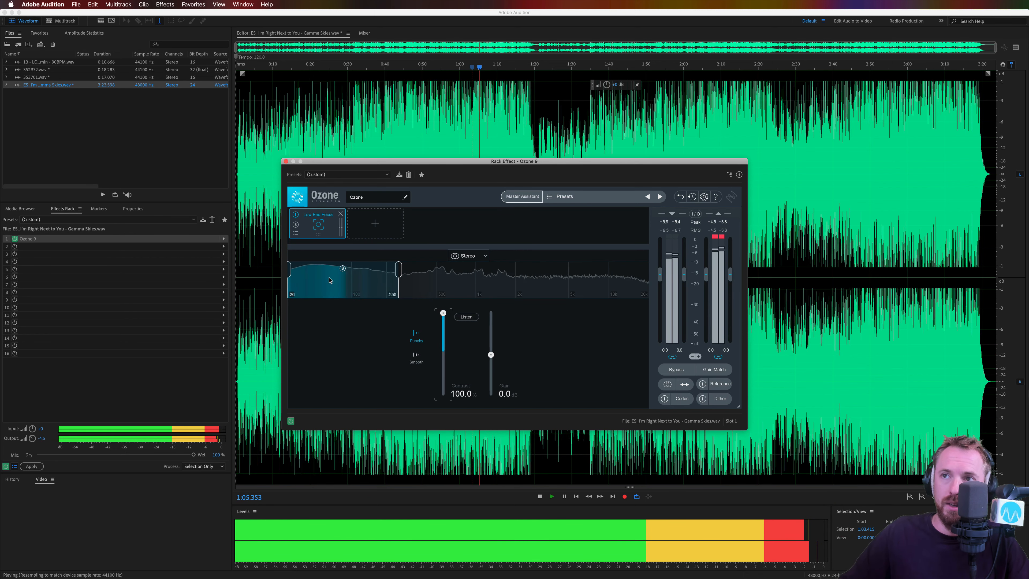
{"action": "key", "text": "space"}
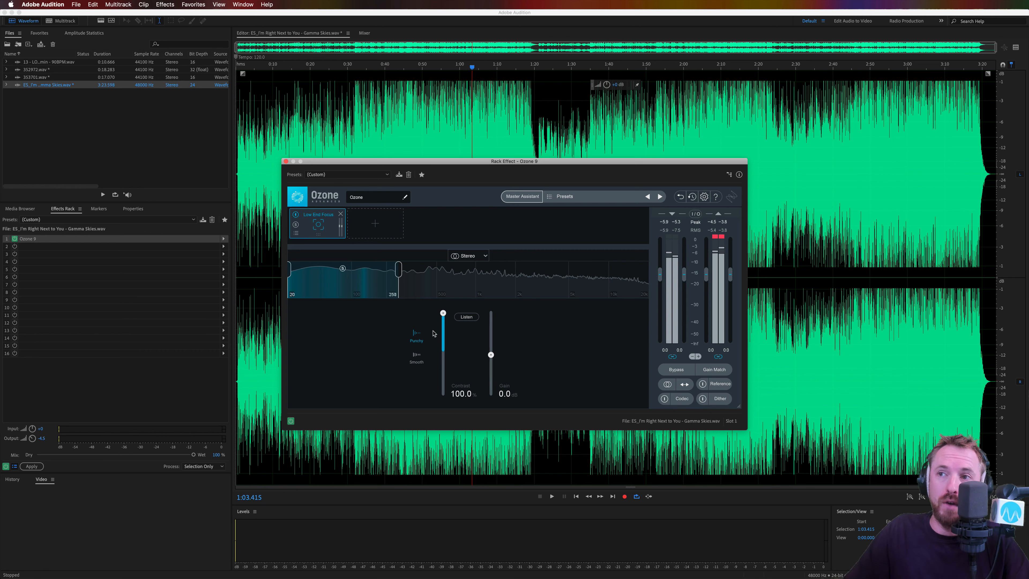
{"action": "key", "text": "space"}
{"action": "mouse_move", "coordinate": [443, 314]}
{"action": "left_mouse_down"}
{"action": "mouse_move", "coordinate": [444, 399]}
{"action": "mouse_move", "coordinate": [444, 313]}
{"action": "left_mouse_up"}
{"action": "key", "text": "space"}
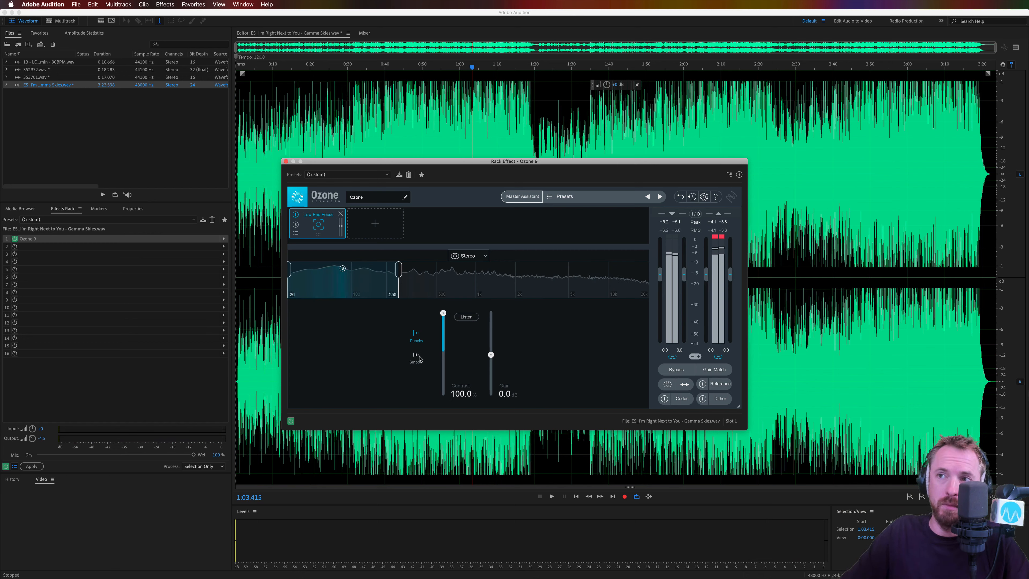
Step: Audition Low End Focus in Smooth mode, solo its range with Listen, and return to Punchy mode
{"action": "key", "text": "space"}
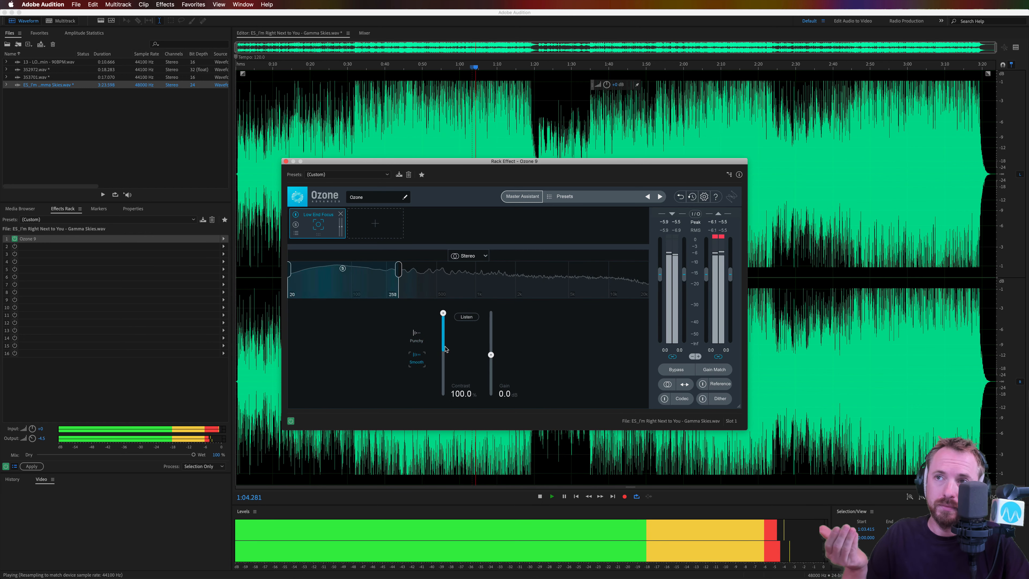
{"action": "key", "text": "space"}
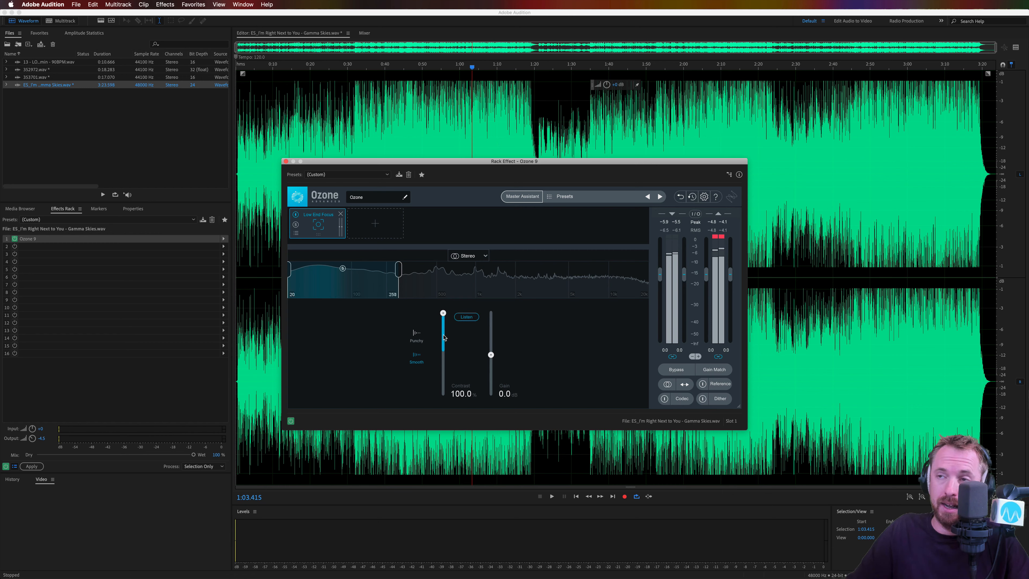
{"action": "key", "text": "space"}
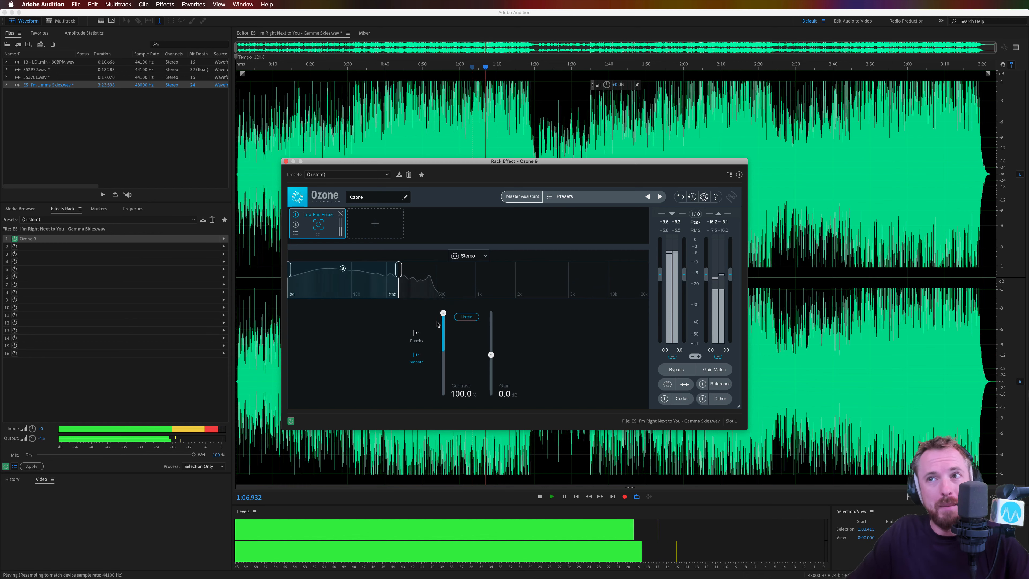
{"action": "left_click", "coordinate": [416, 336]}
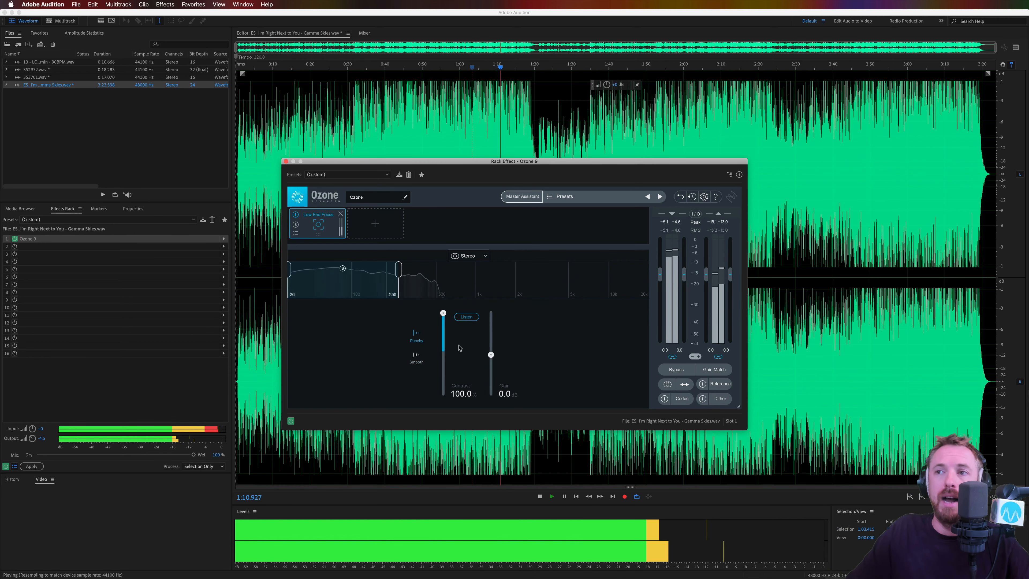
Step: Raise the Low End Focus Gain to 5.5 dB, then try an upper range limit below 100 Hz and settle on 203 Hz
{"action": "left_click_drag", "start_coordinate": [490, 355], "coordinate": [491, 316]}
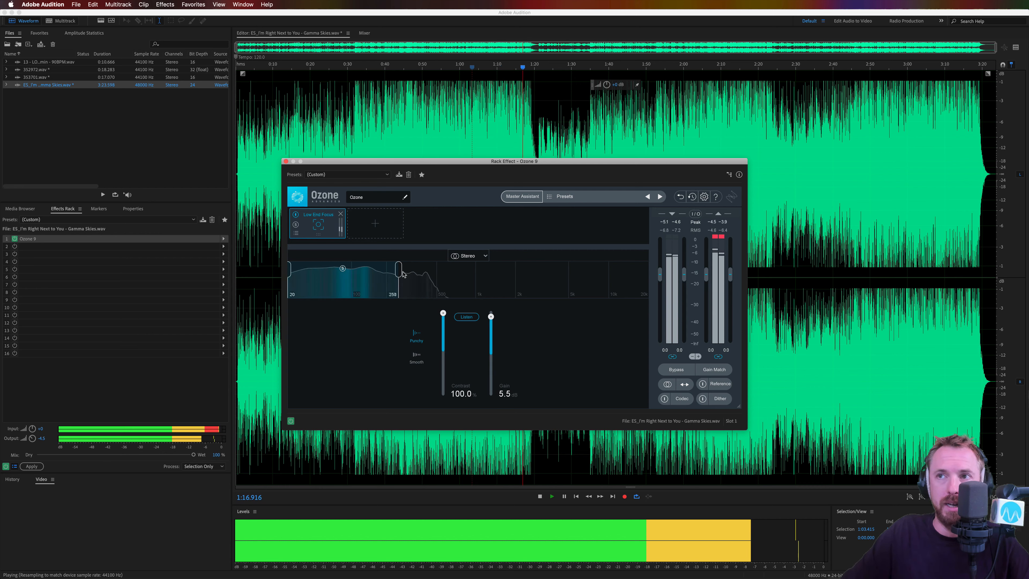
{"action": "key", "text": "space"}
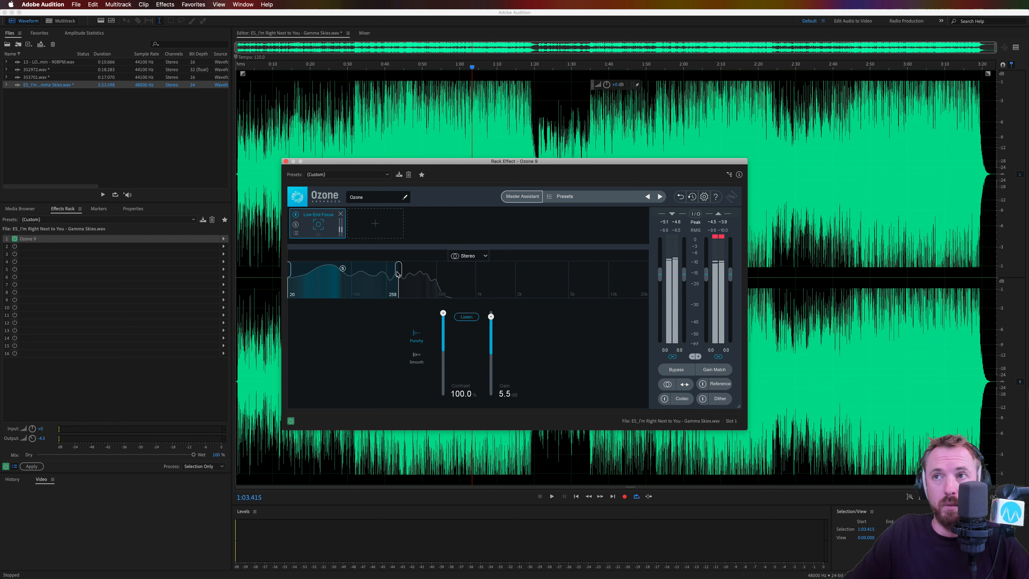
{"action": "key", "text": "space"}
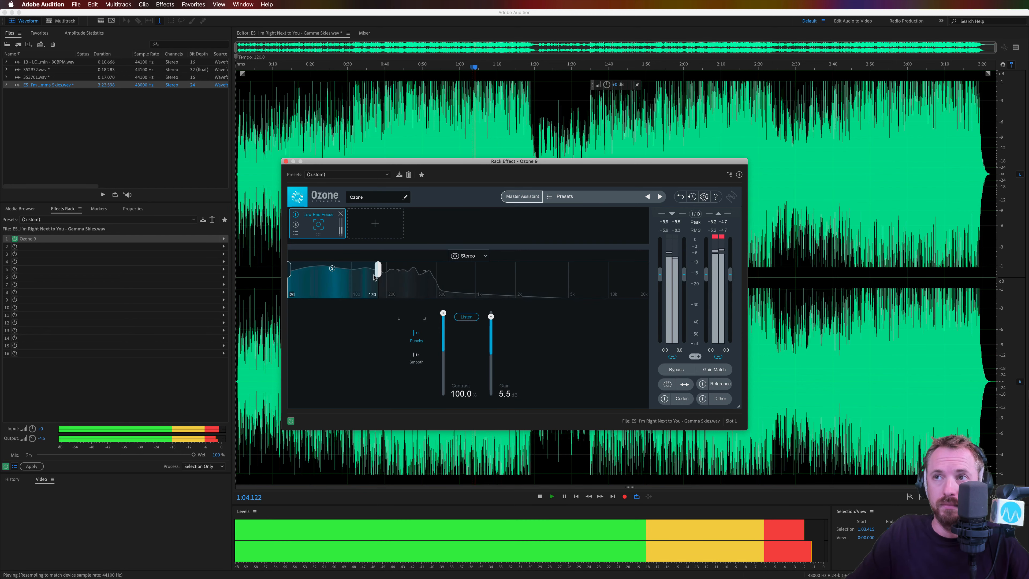
{"action": "left_click_drag", "start_coordinate": [399, 272], "coordinate": [351, 275]}
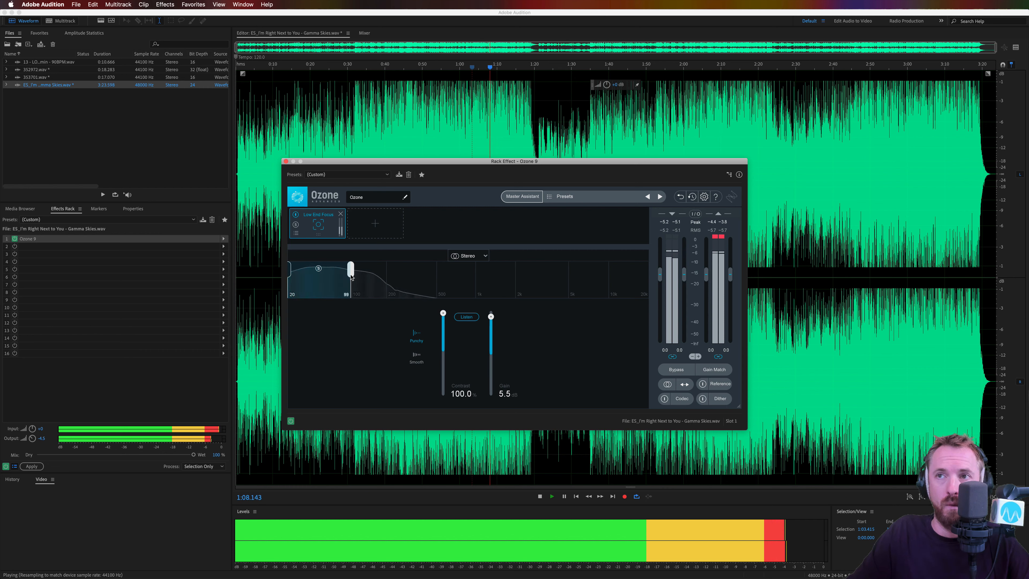
{"action": "left_click_drag", "start_coordinate": [351, 276], "coordinate": [387, 268]}
{"action": "key", "text": "space"}
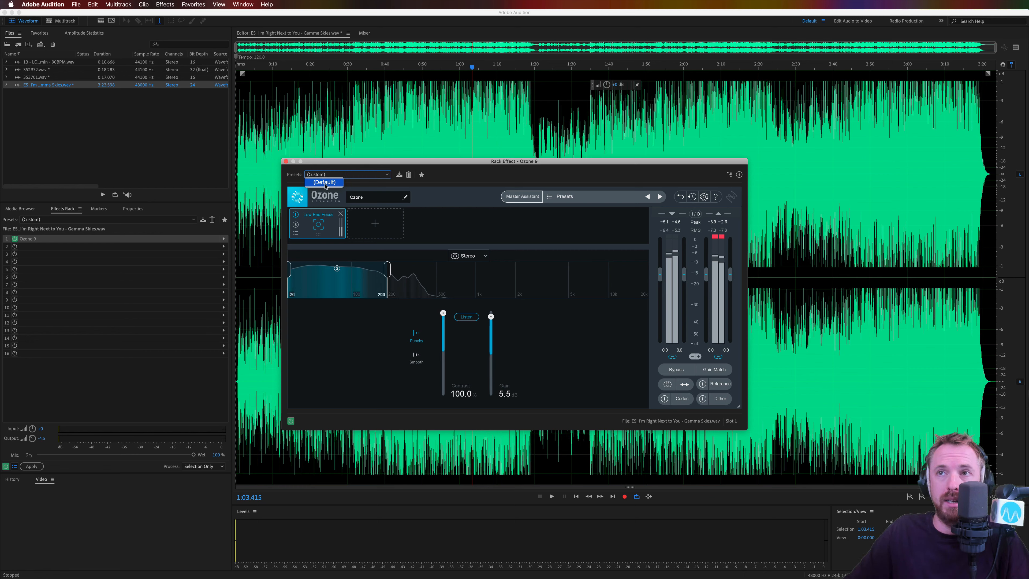
Step: Replace the Low End Focus module in the Ozone chain with Imager
{"action": "left_click", "coordinate": [341, 214]}
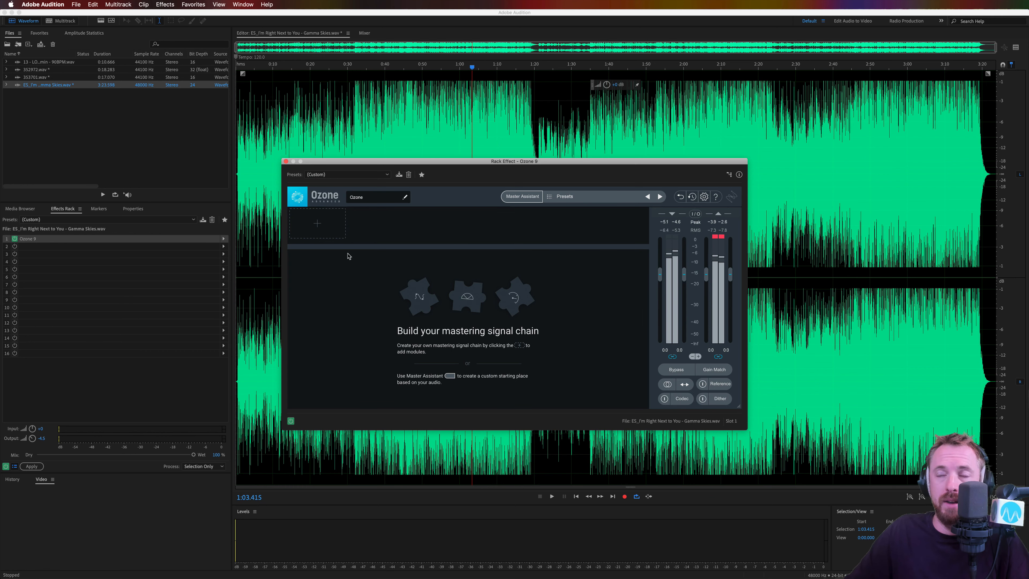
{"action": "left_click", "coordinate": [317, 223]}
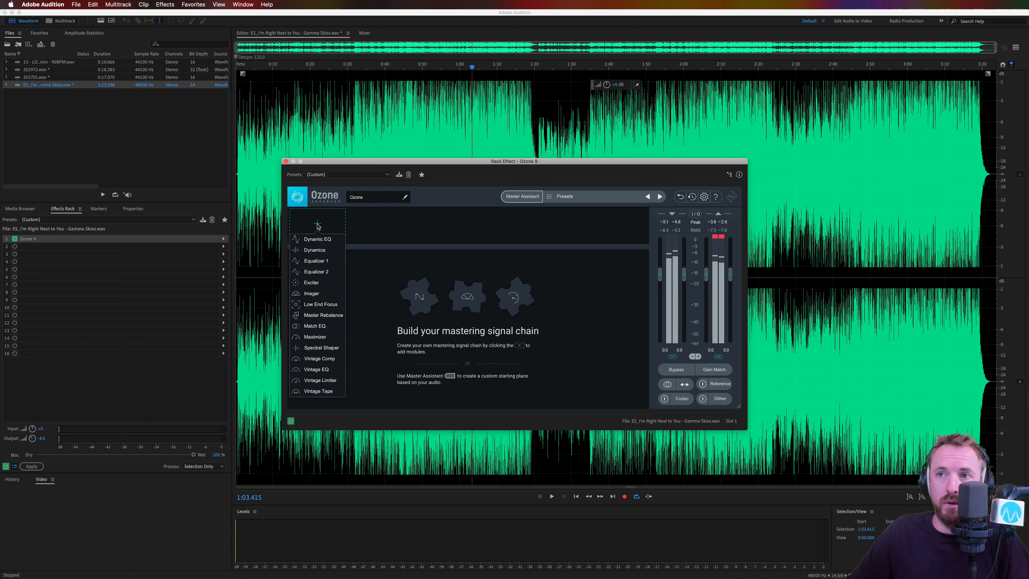
{"action": "left_click", "coordinate": [313, 294]}
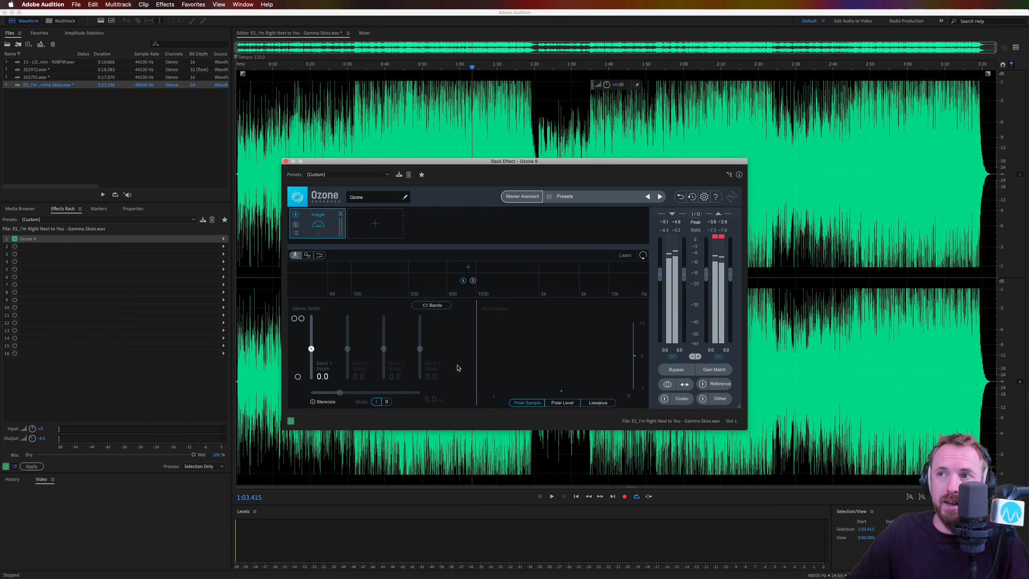
Step: Audition the song from about 0:31 with the Imager, then widen the Band 1 stereo width to 100 and replay it
{"action": "left_click", "coordinate": [357, 99]}
{"action": "key", "text": "space"}
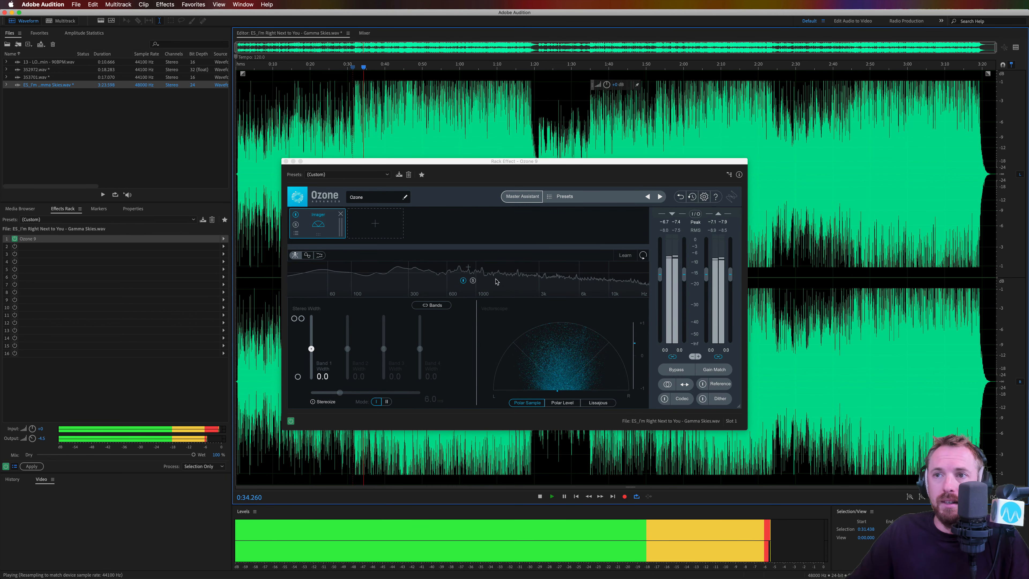
{"action": "key", "text": "space"}
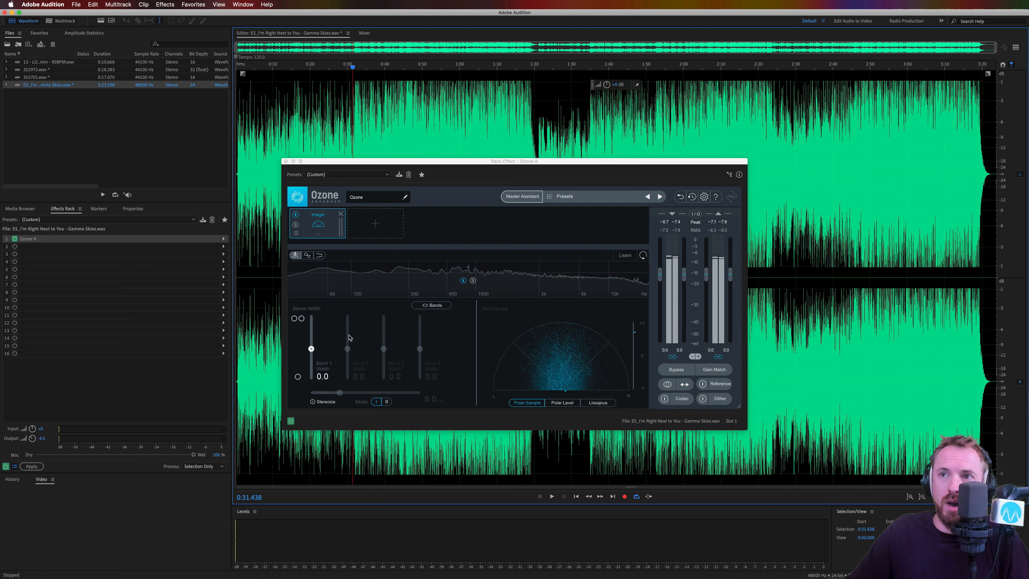
{"action": "left_click_drag", "start_coordinate": [311, 348], "coordinate": [312, 317]}
{"action": "key", "text": "space"}
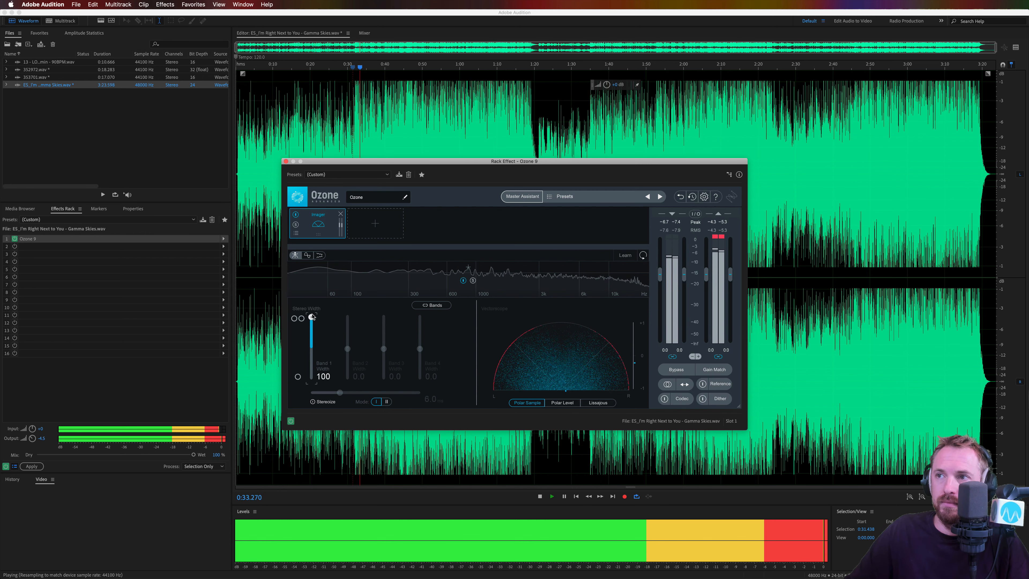
{"action": "key", "text": "space"}
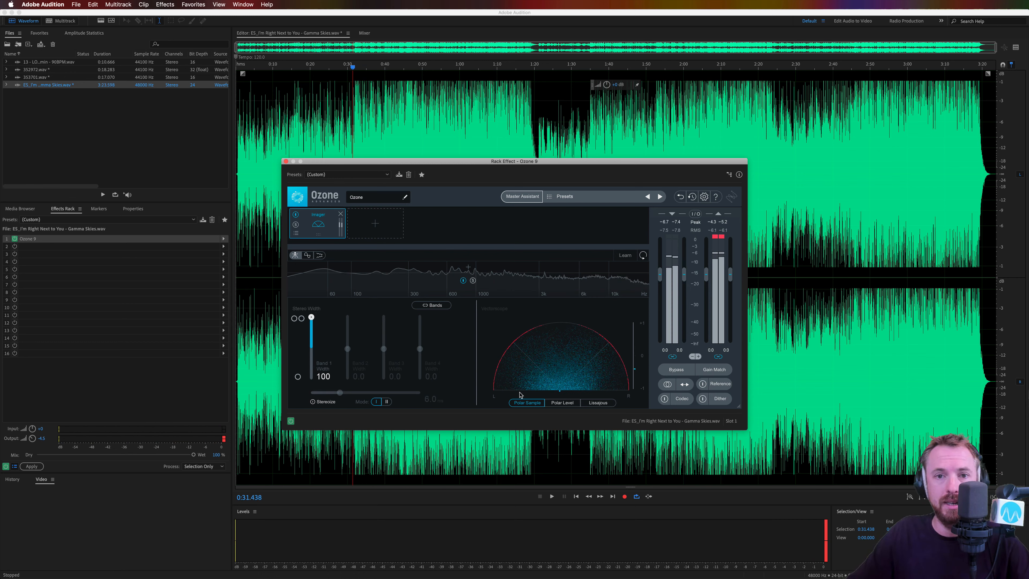
Step: Replay the song from about 0:31 to audition the Imager with the Band 1 stereo width at 100
{"action": "key", "text": "space"}
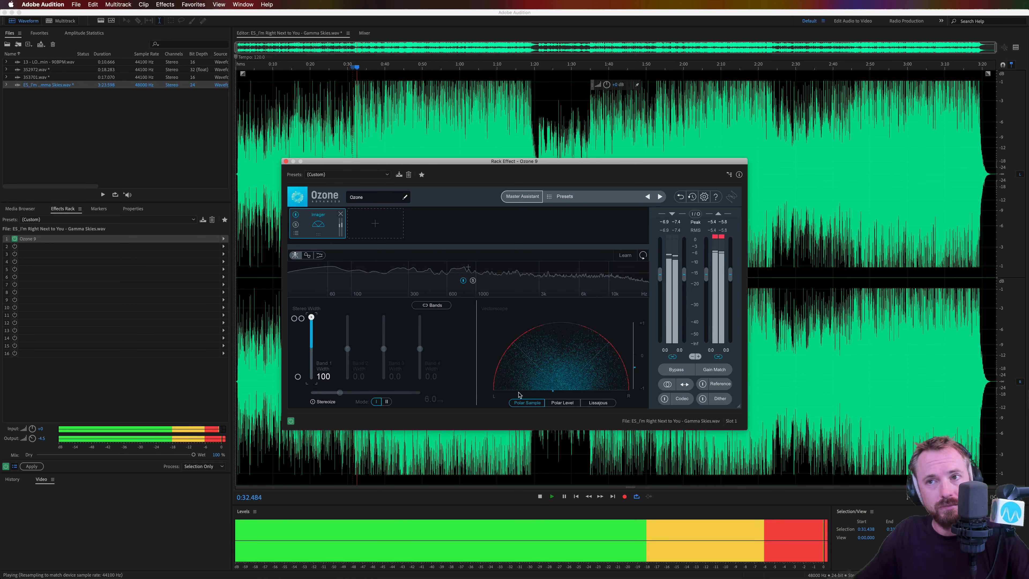
{"action": "mouse_move", "coordinate": [311, 318]}
{"action": "left_mouse_down"}
{"action": "mouse_move", "coordinate": [309, 389]}
{"action": "mouse_move", "coordinate": [311, 311]}
{"action": "left_mouse_up"}
{"action": "key", "text": "space"}
{"action": "key", "text": "space"}
{"action": "key", "text": "space"}
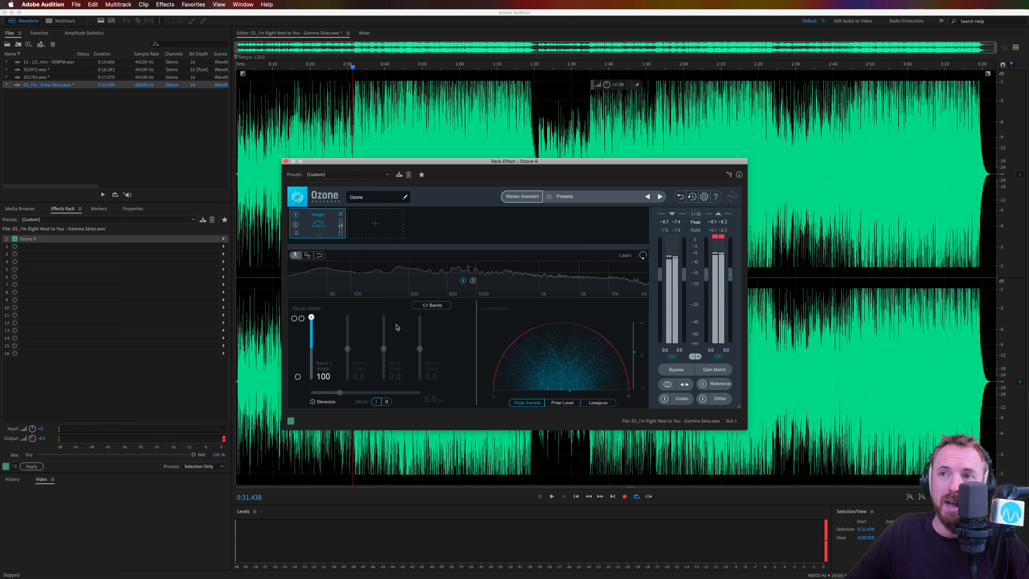
Step: Split the Imager spectrum into four frequency bands with three crossovers, then switch Band 2 off and back on
{"action": "left_click", "coordinate": [463, 269]}
{"action": "left_click", "coordinate": [578, 268]}
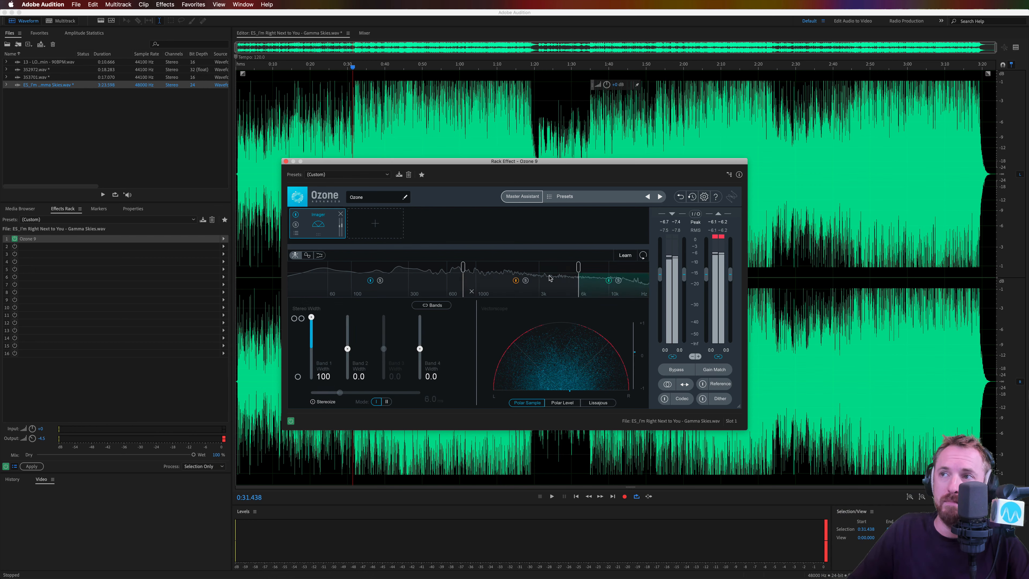
{"action": "left_click", "coordinate": [397, 269]}
{"action": "left_click", "coordinate": [425, 280]}
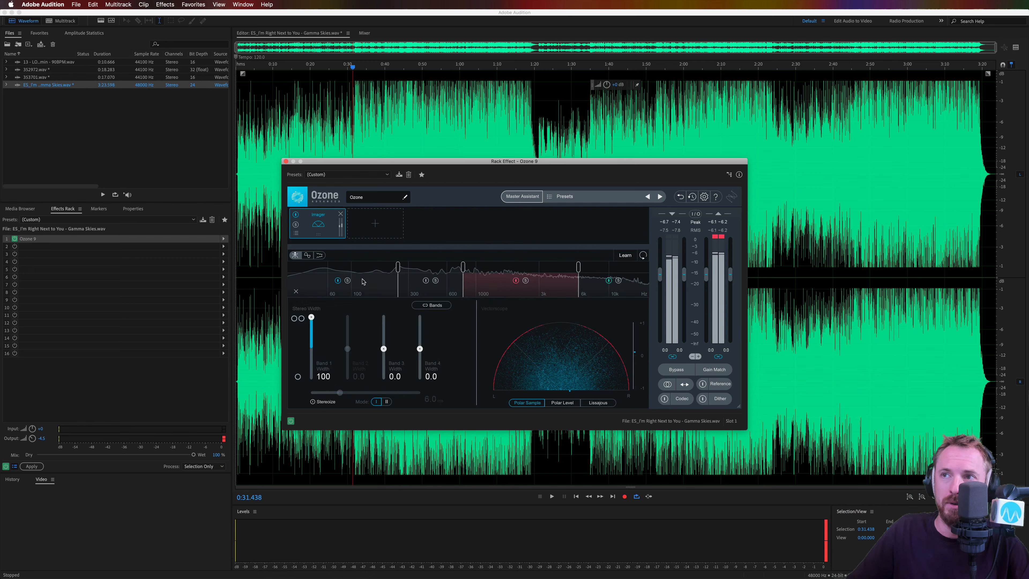
{"action": "left_click", "coordinate": [426, 280]}
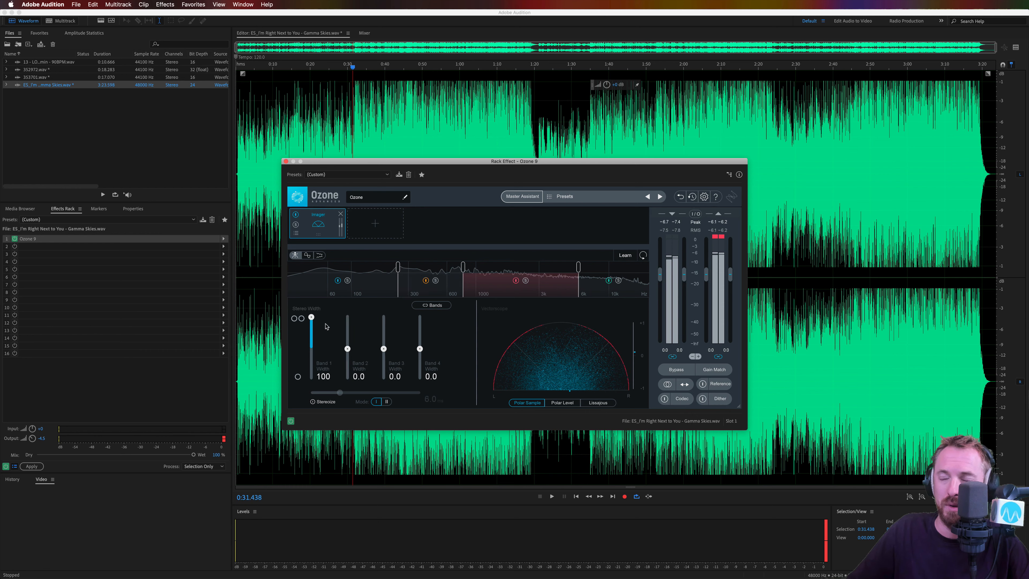
Step: Set the stereo widths to 72.2 for Band 1, -12.7 for Band 2, 65.8 for Band 3 and 100 for Band 4, auditioning the song
{"action": "left_click_drag", "start_coordinate": [311, 318], "coordinate": [348, 352]}
{"action": "key", "text": "space"}
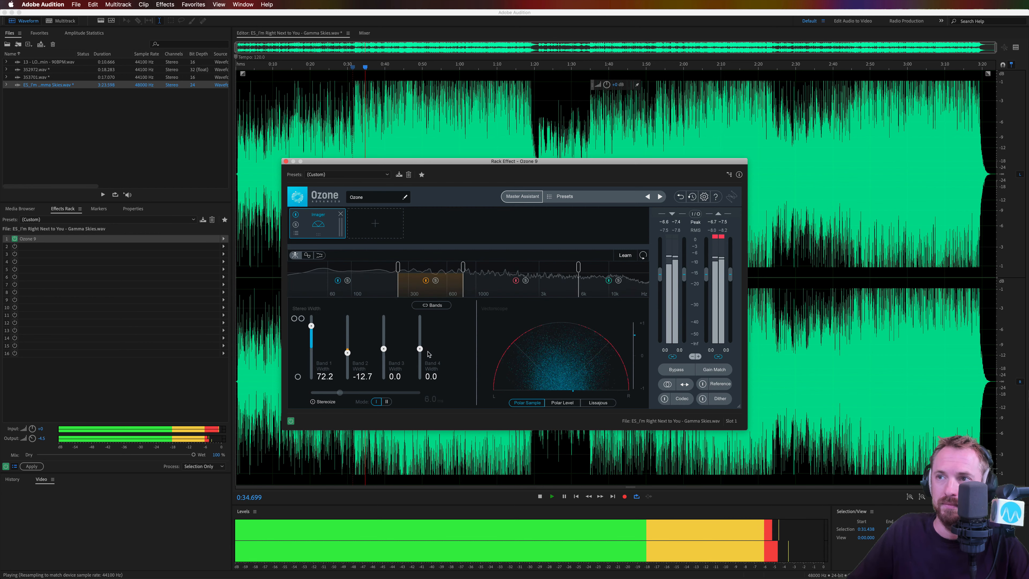
{"action": "left_click_drag", "start_coordinate": [420, 349], "coordinate": [419, 317]}
{"action": "left_click_drag", "start_coordinate": [384, 348], "coordinate": [384, 326]}
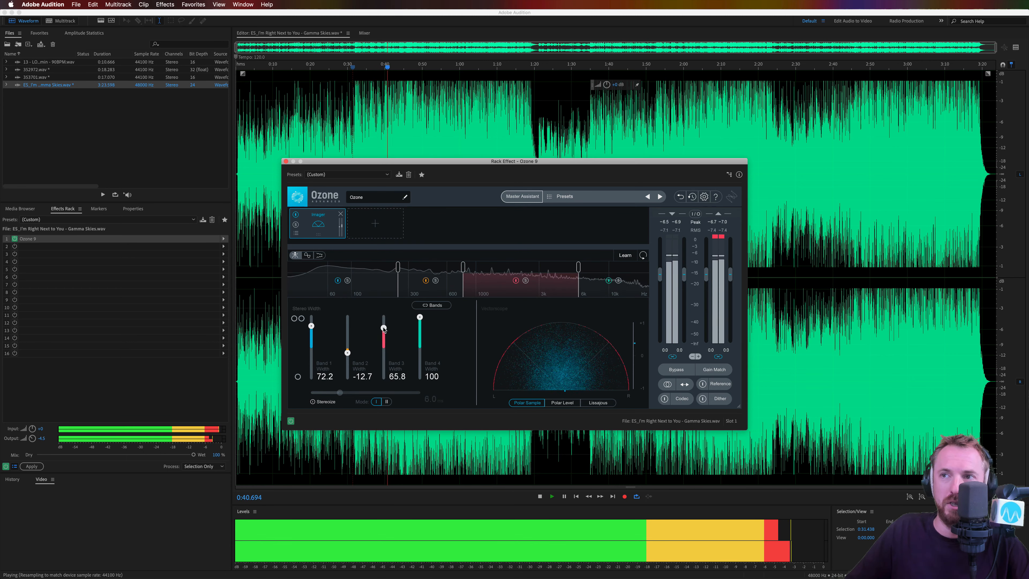
{"action": "key", "text": "space"}
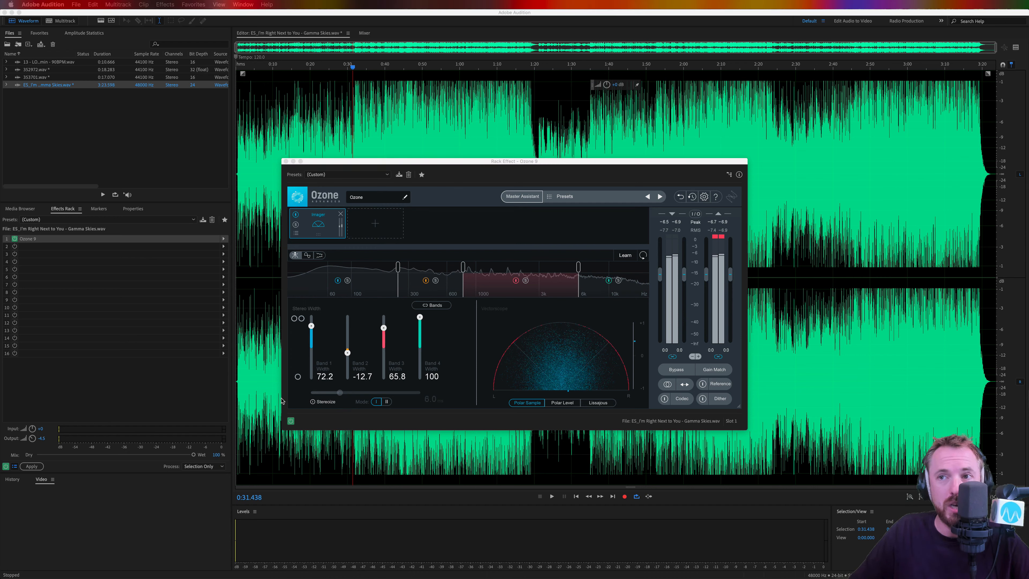
Step: Enable Stereoize, audition the song with its delay at 19.9 ms, and reduce the delay to 15.8 ms
{"action": "left_click", "coordinate": [314, 402]}
{"action": "key", "text": "space"}
{"action": "left_click_drag", "start_coordinate": [339, 393], "coordinate": [421, 393]}
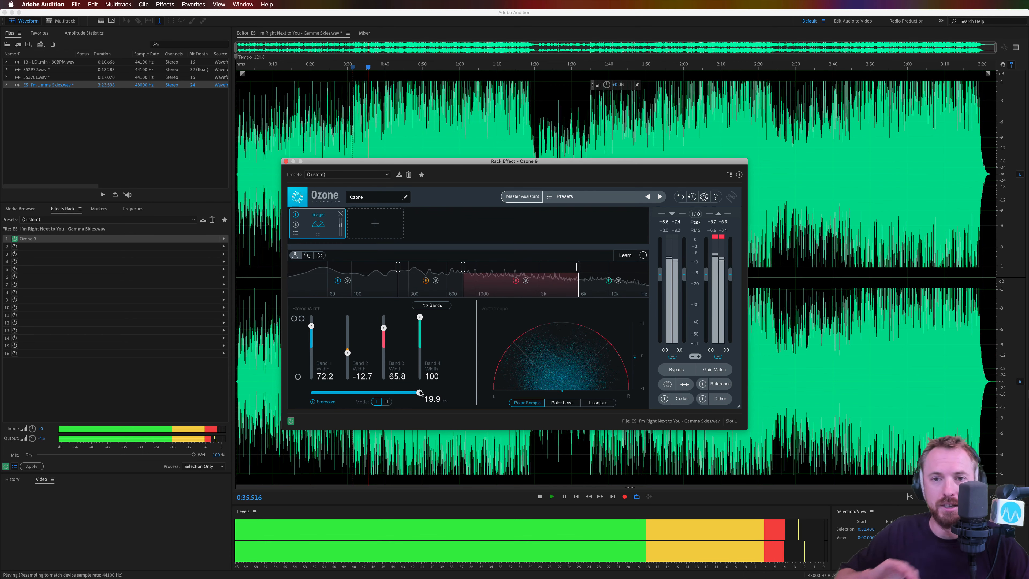
{"action": "key", "text": "space"}
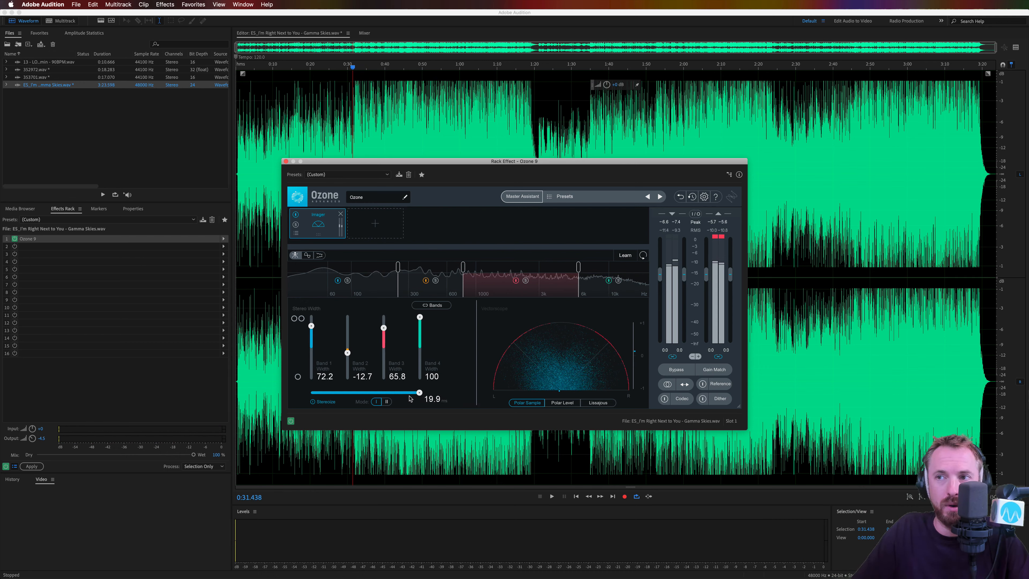
{"action": "left_click_drag", "start_coordinate": [420, 396], "coordinate": [396, 393]}
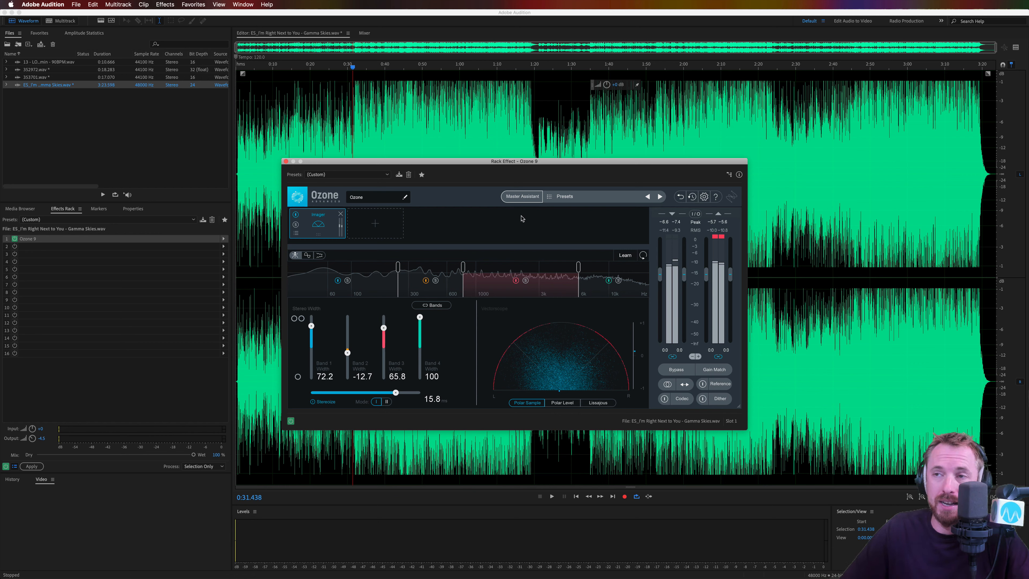
Step: Remove the Imager module and configure Master Assistant with Vintage modules and Manual loudness at High intensity
{"action": "left_click", "coordinate": [341, 215]}
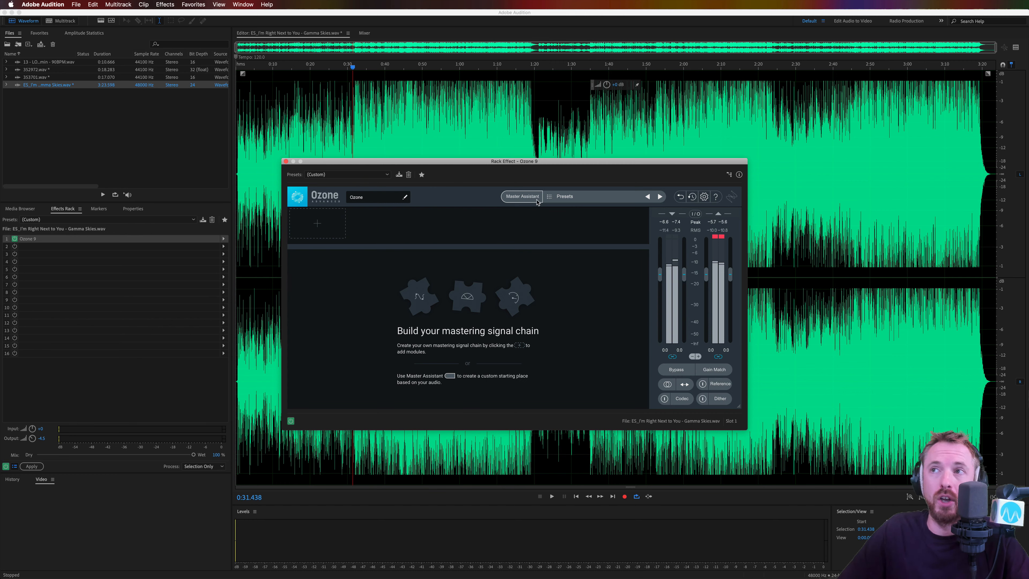
{"action": "left_click", "coordinate": [522, 197]}
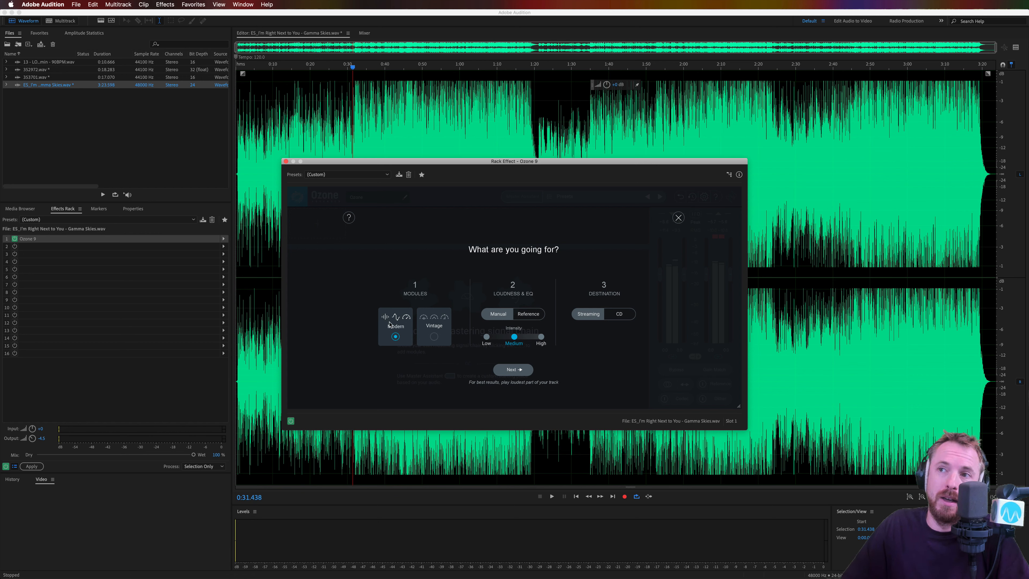
{"action": "left_click", "coordinate": [433, 337]}
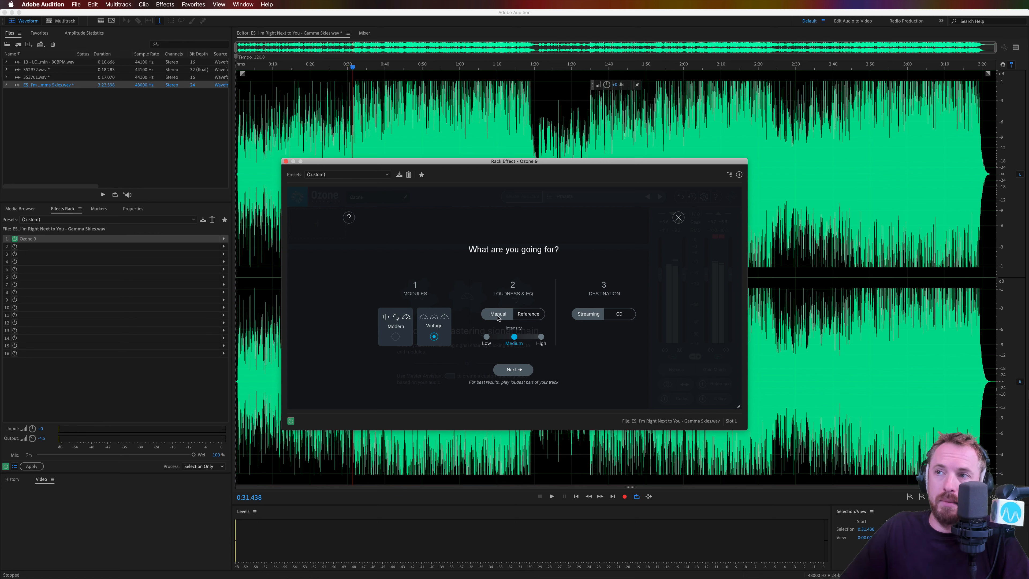
{"action": "left_click", "coordinate": [526, 316]}
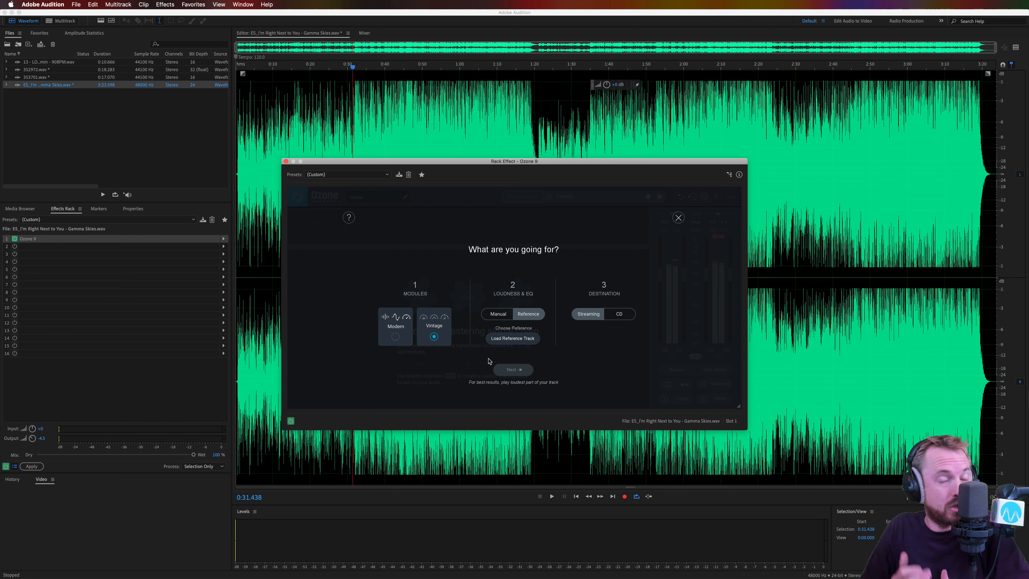
{"action": "left_click", "coordinate": [510, 315]}
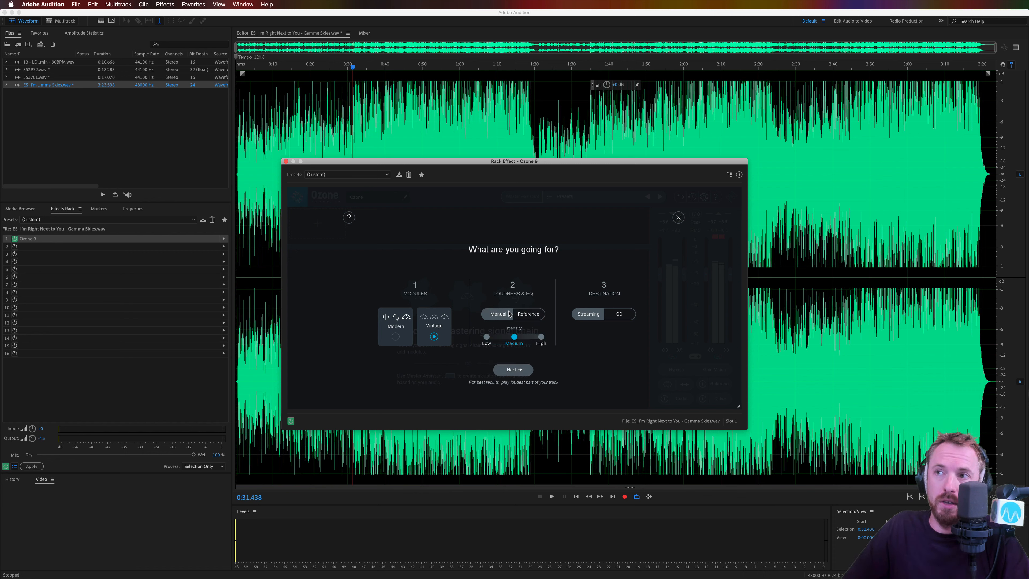
{"action": "left_click", "coordinate": [541, 337]}
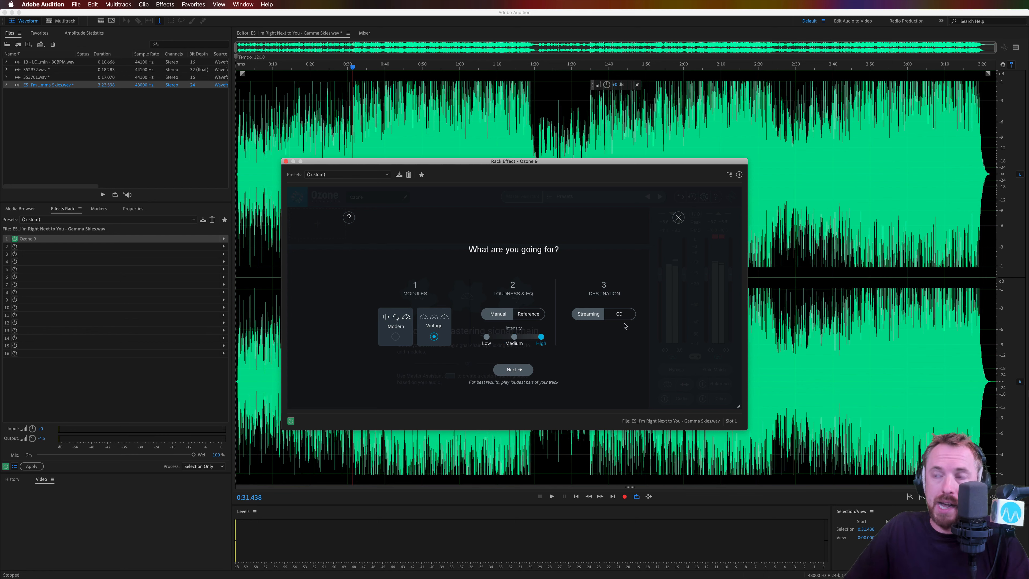
Step: Run the Master Assistant analysis while playing the song from about 0:31, and accept the suggested chain
{"action": "left_click", "coordinate": [515, 369]}
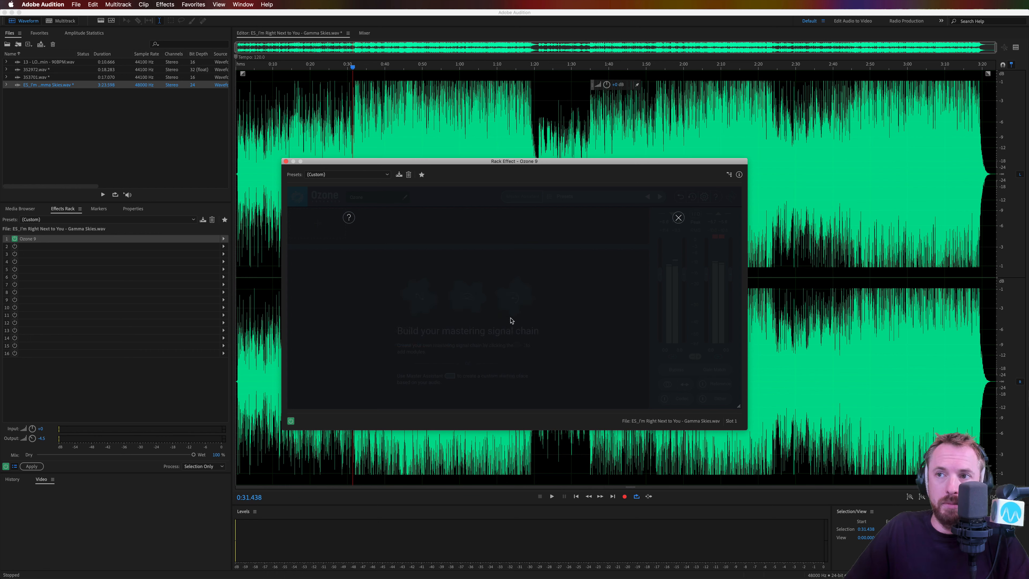
{"action": "key", "text": "space"}
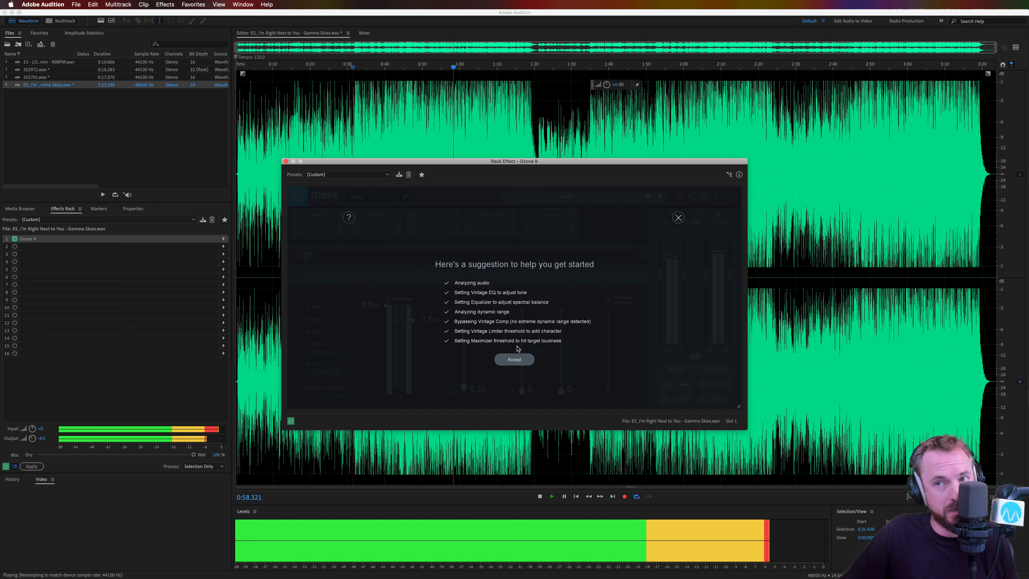
{"action": "left_click", "coordinate": [515, 359]}
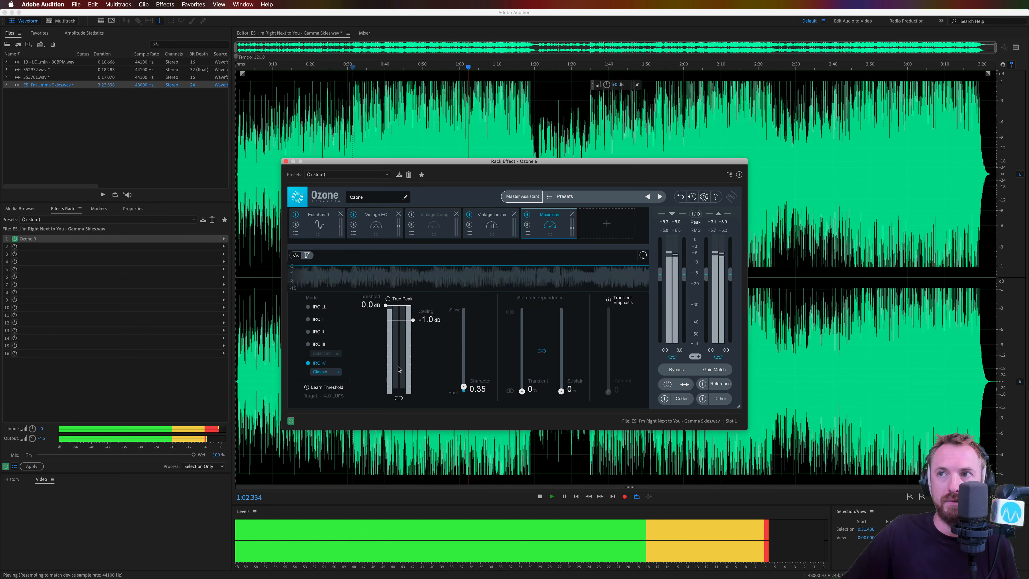
Step: Check the Vintage Limiter, then set the Vintage EQ High Boost to 8.4 dB, High Cut to 1.3 dB and Low Cut to 5.9 dB
{"action": "left_click", "coordinate": [490, 228]}
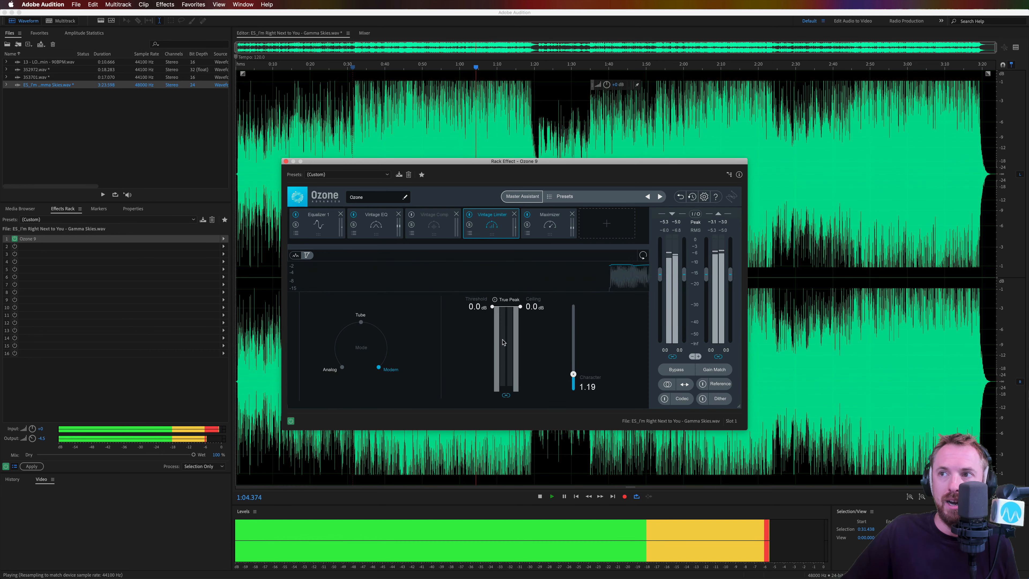
{"action": "left_click", "coordinate": [376, 224]}
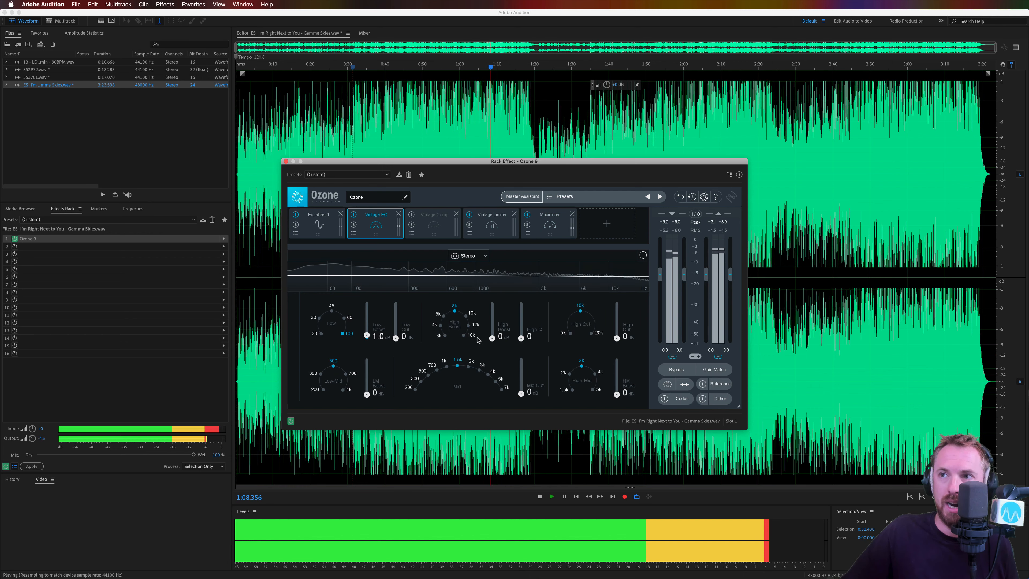
{"action": "left_click_drag", "start_coordinate": [492, 338], "coordinate": [493, 310]}
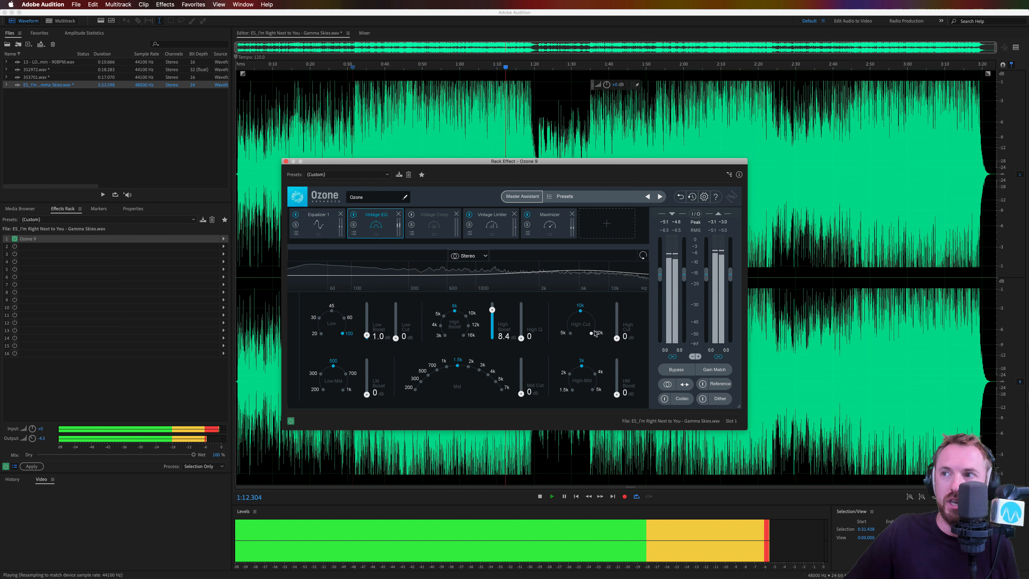
{"action": "mouse_move", "coordinate": [617, 338]}
{"action": "left_mouse_down"}
{"action": "mouse_move", "coordinate": [615, 322]}
{"action": "mouse_move", "coordinate": [615, 345]}
{"action": "left_mouse_up"}
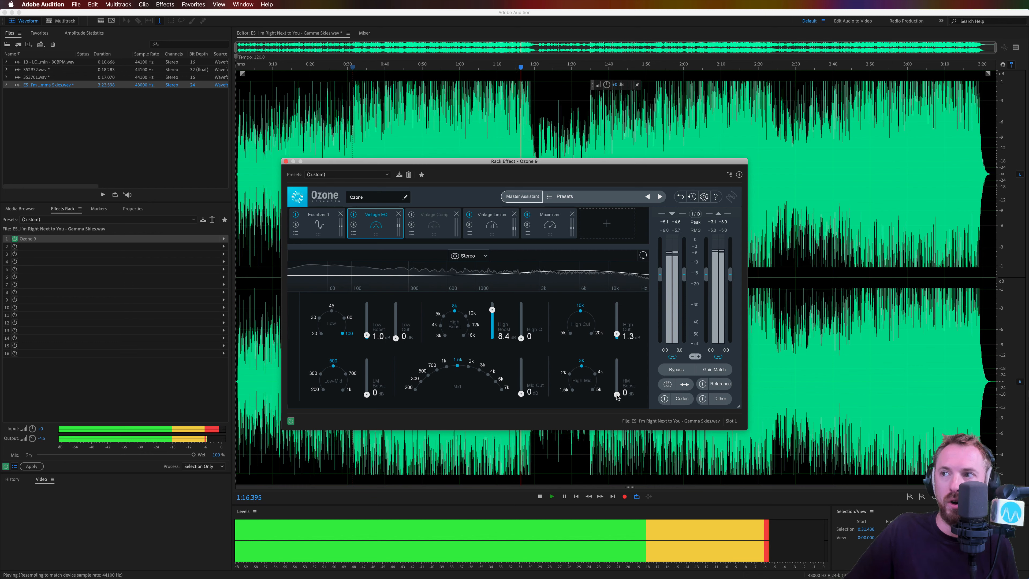
{"action": "left_click_drag", "start_coordinate": [395, 338], "coordinate": [395, 309]}
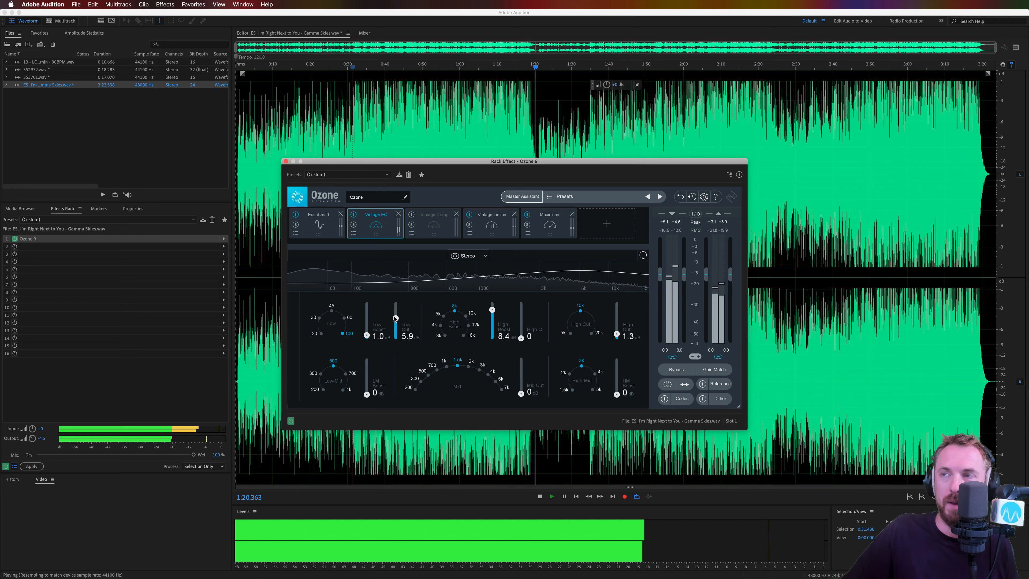
Step: Examine the Equalizer 1 curve created by Master Assistant and stop playback
{"action": "left_click", "coordinate": [318, 225]}
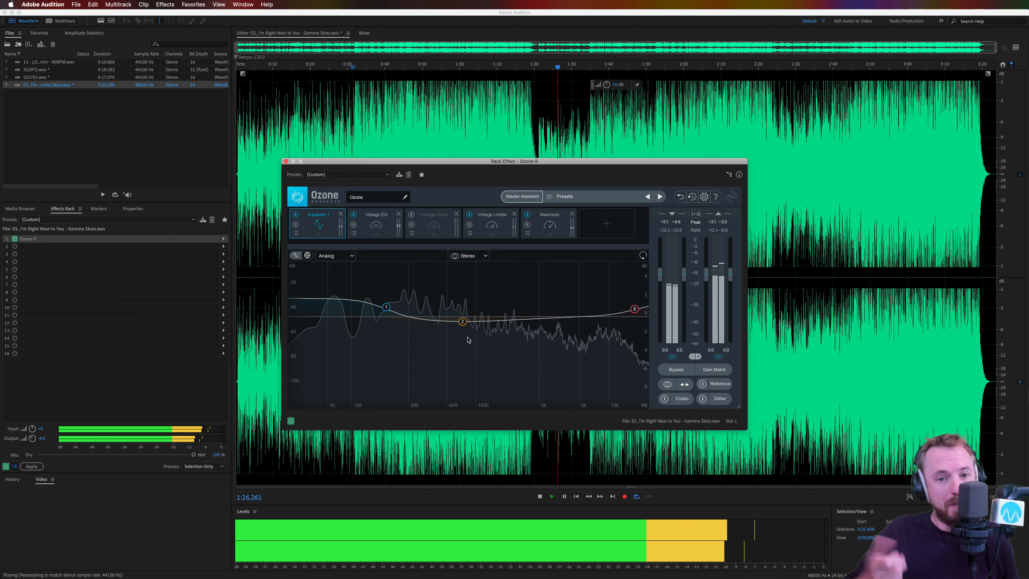
{"action": "key", "text": "space"}
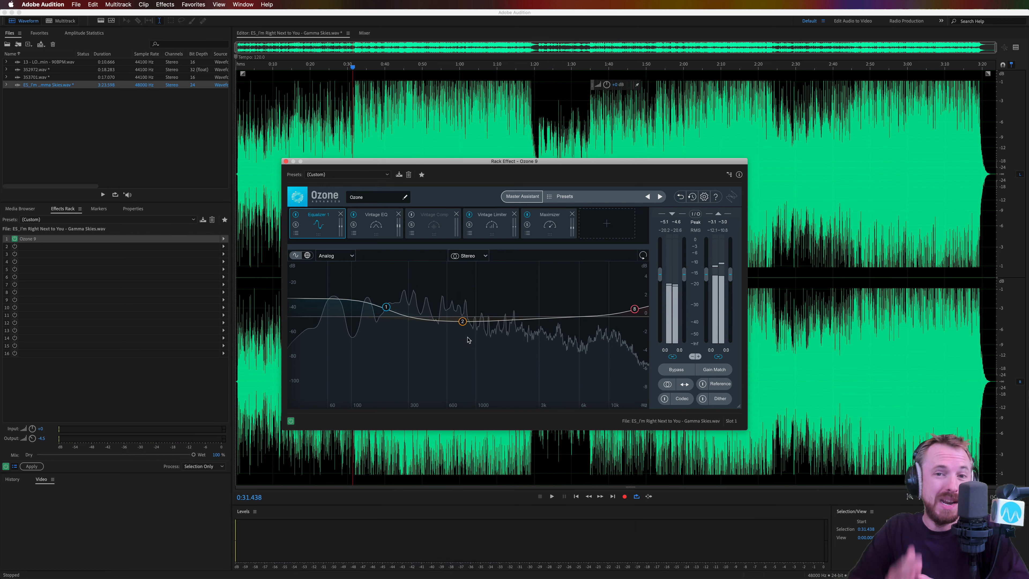